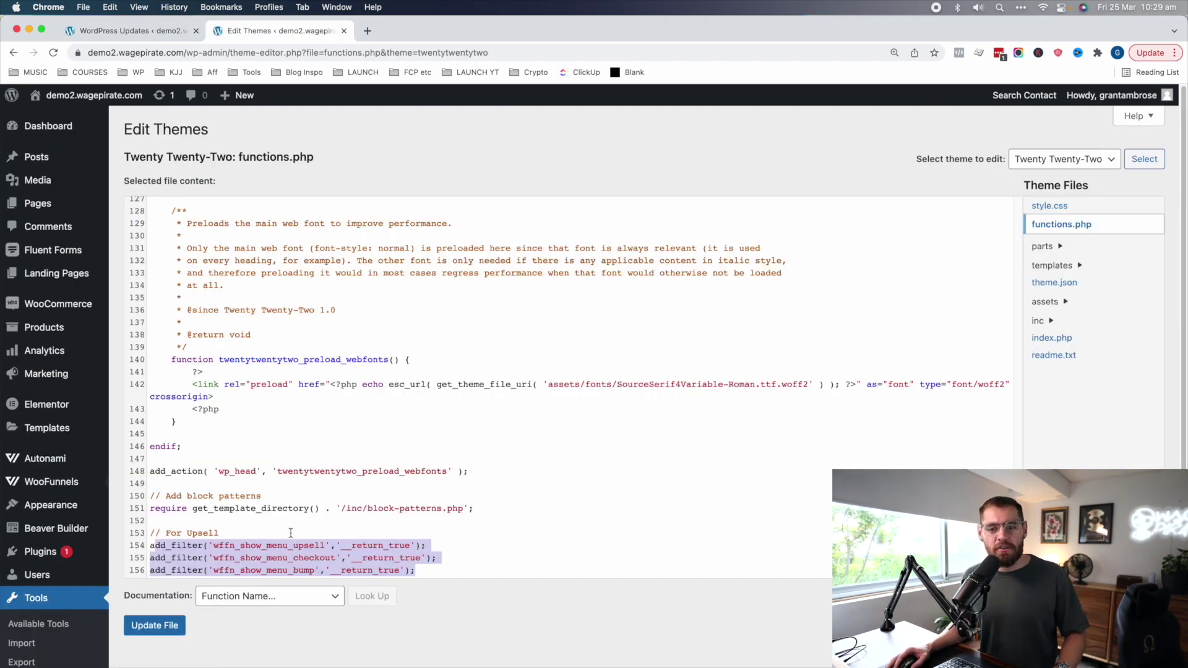
Reveal the WooFunnels submenu now listing Checkouts, OrderBump and One Click Upsells
mouse_move(99, 482)
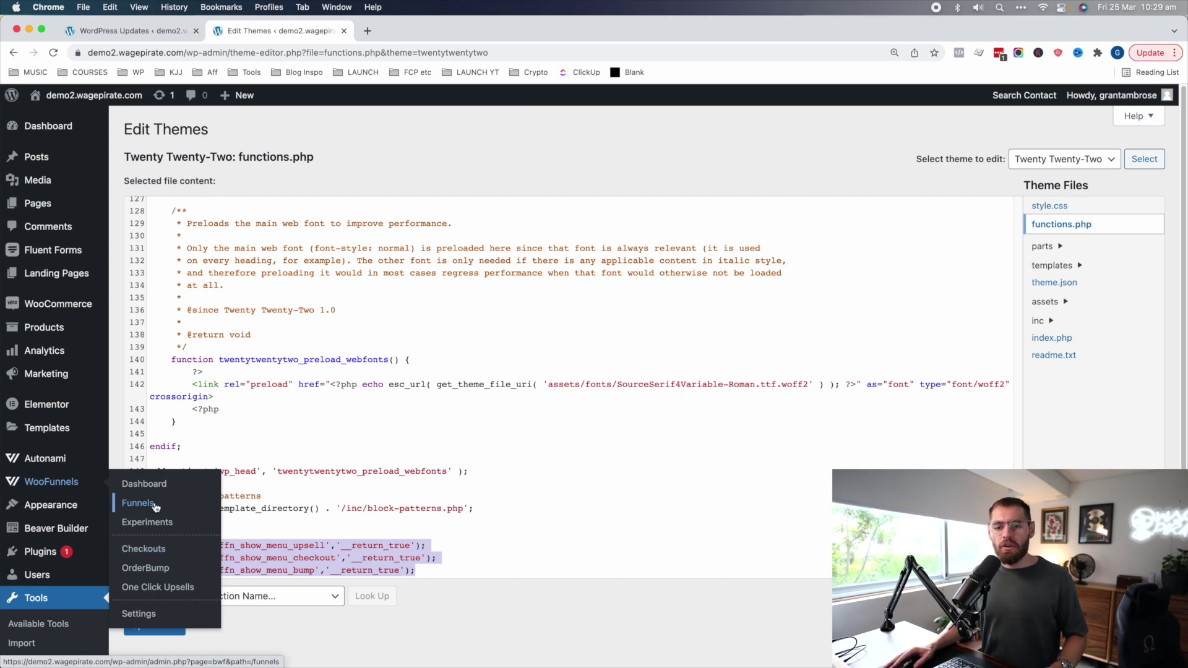
Open the Beanie upsell funnel and review its Belt offer and its rule requiring at least 1 Beanie
left_click(160, 588)
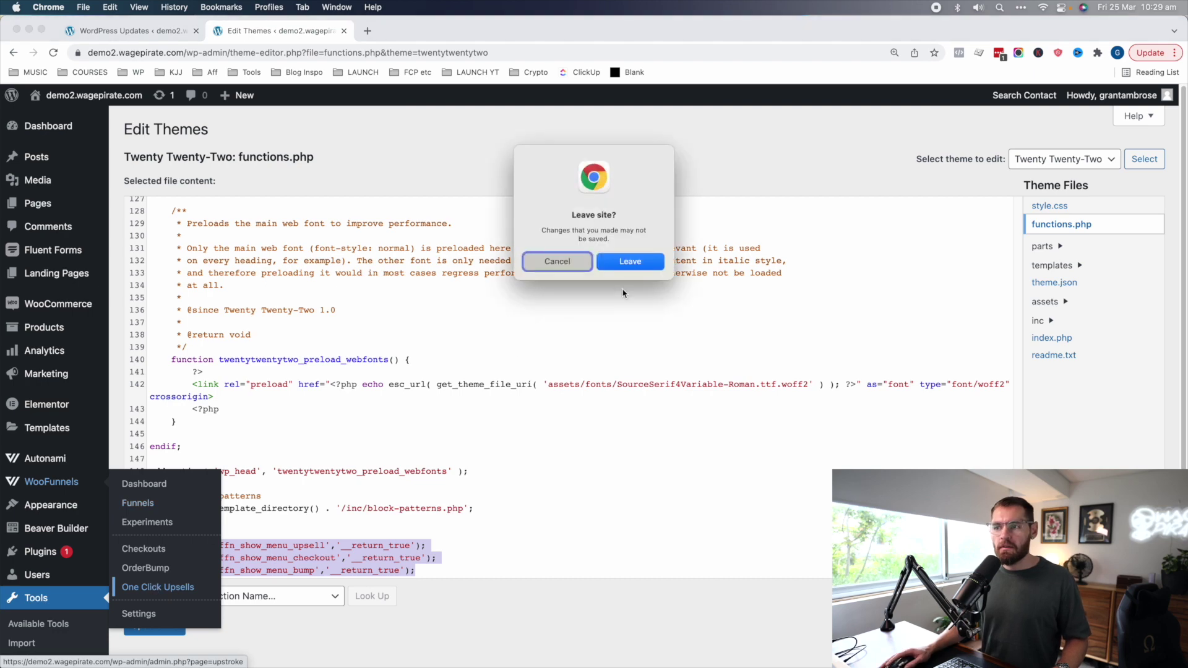
left_click(629, 261)
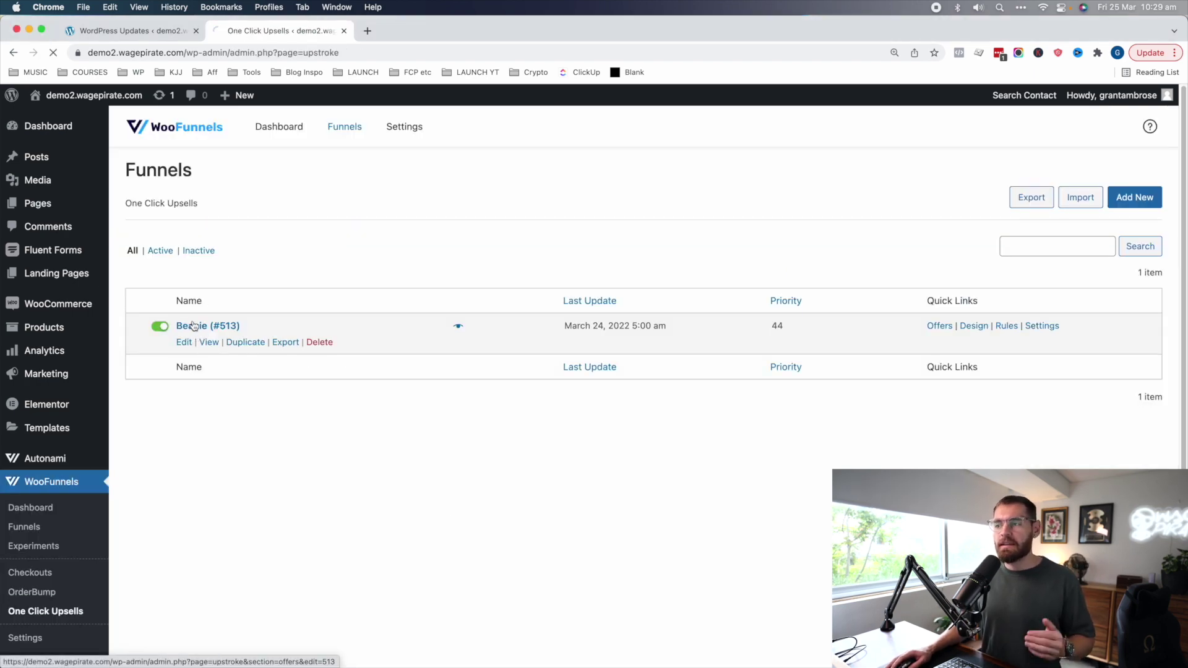
left_click(194, 326)
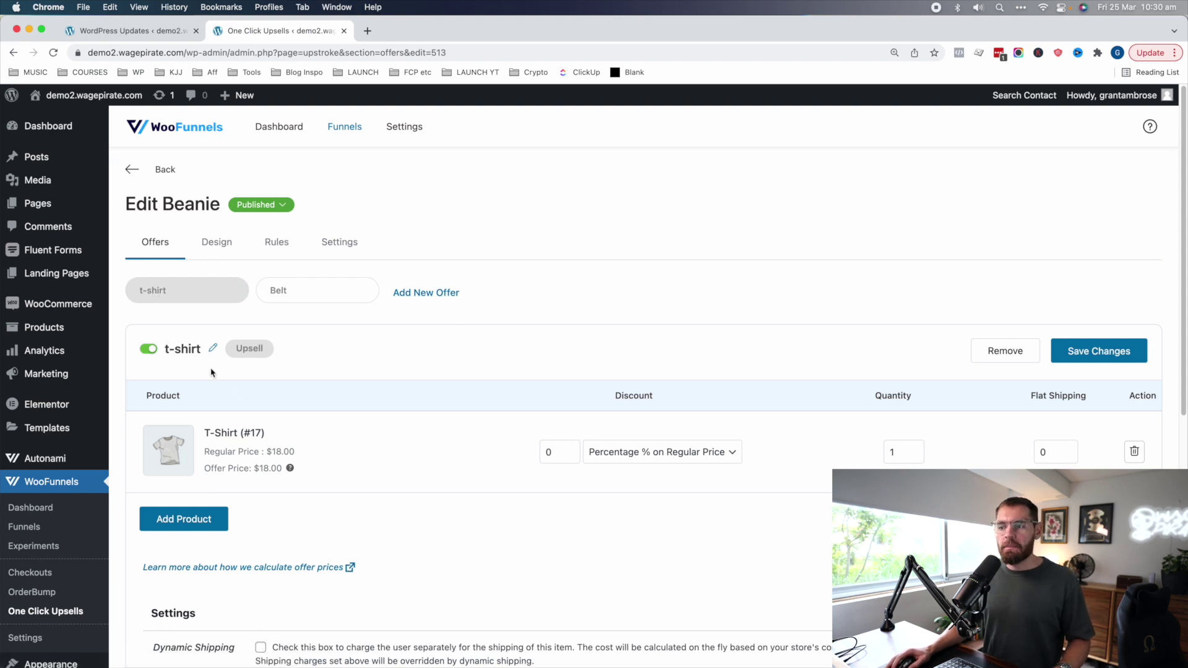
left_click(285, 295)
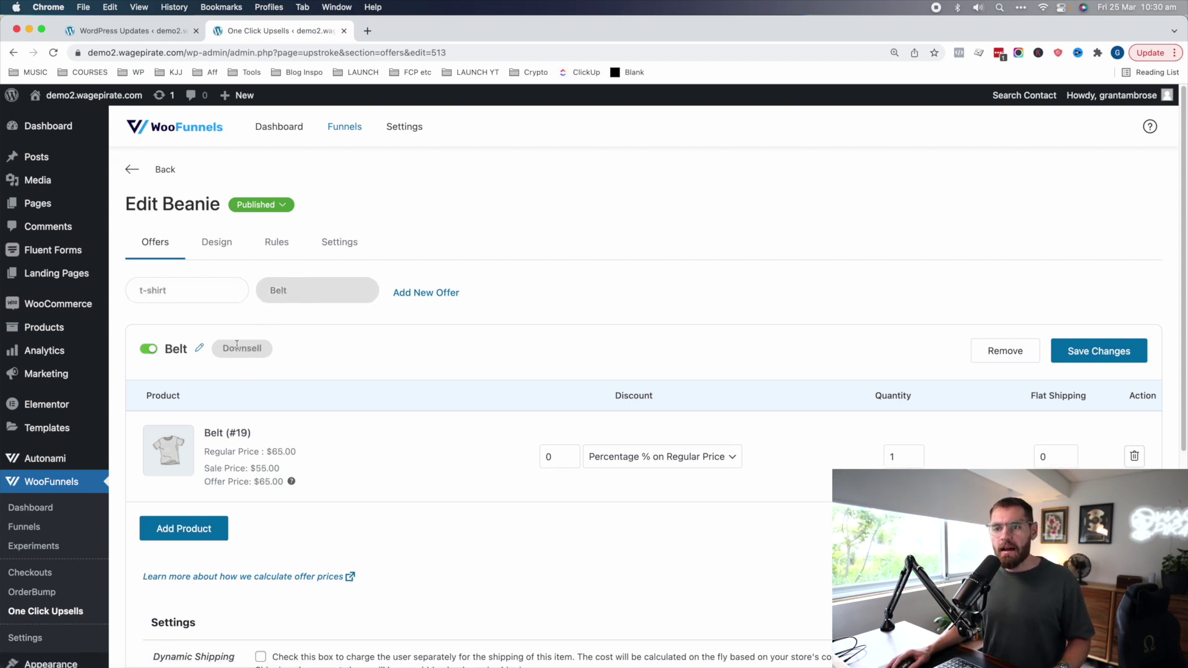
left_click(277, 243)
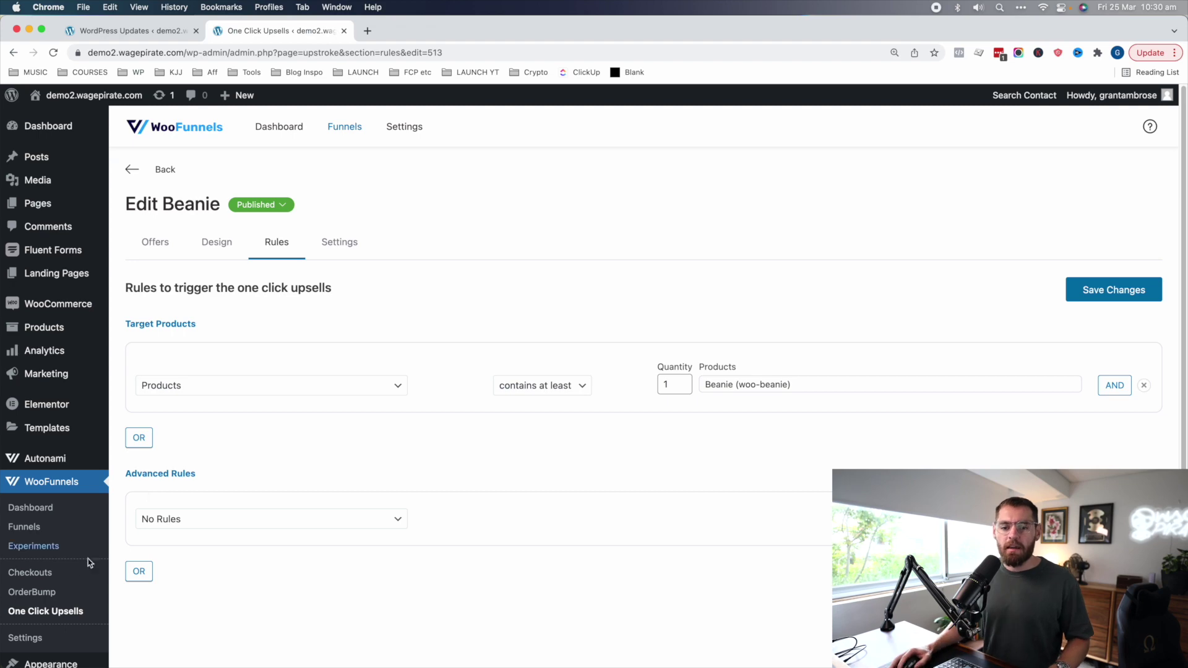
left_click(29, 638)
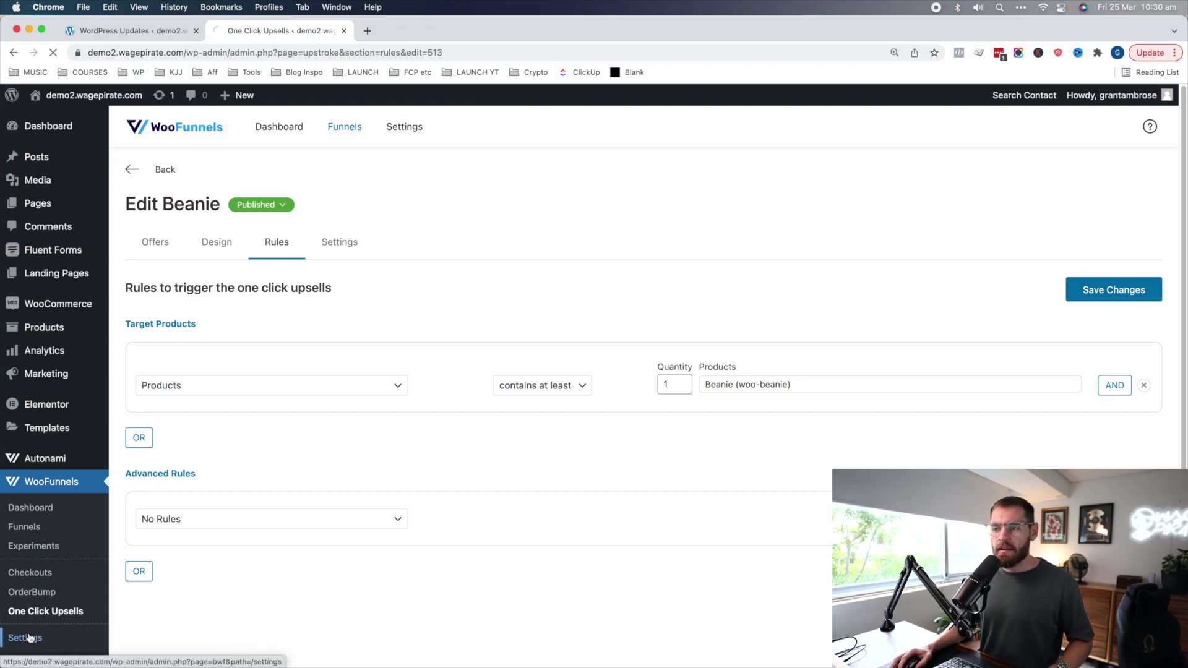
Review the Checkouts settings where My Global Checkout Page replaces the default checkout
left_click(393, 208)
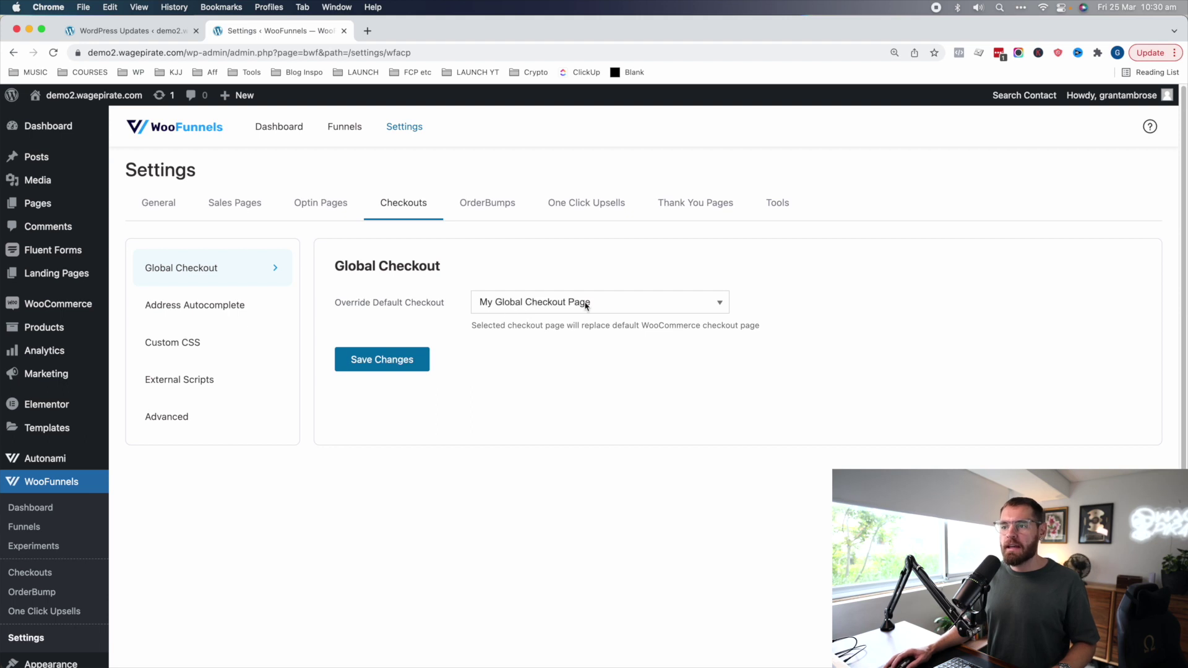
left_click_drag(482, 324, 748, 324)
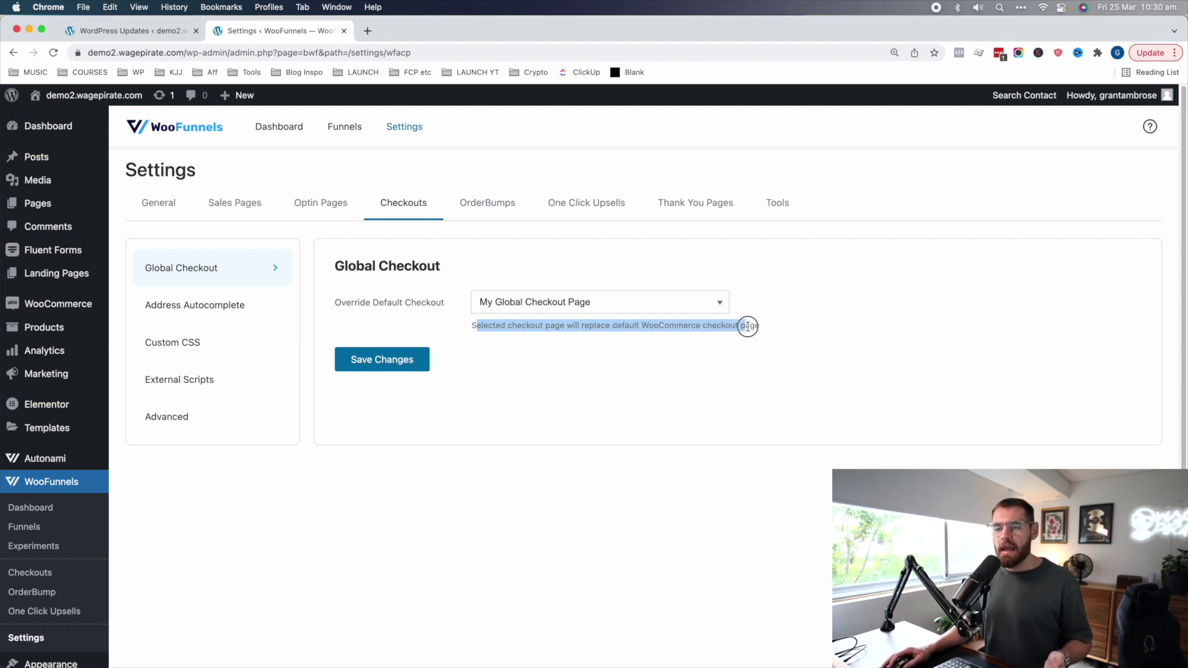
left_click(711, 385)
Open the live demo2.wagepirate.com site in a new tab
mouse_move(92, 95)
left_click(49, 117, "super")
left_click(392, 31)
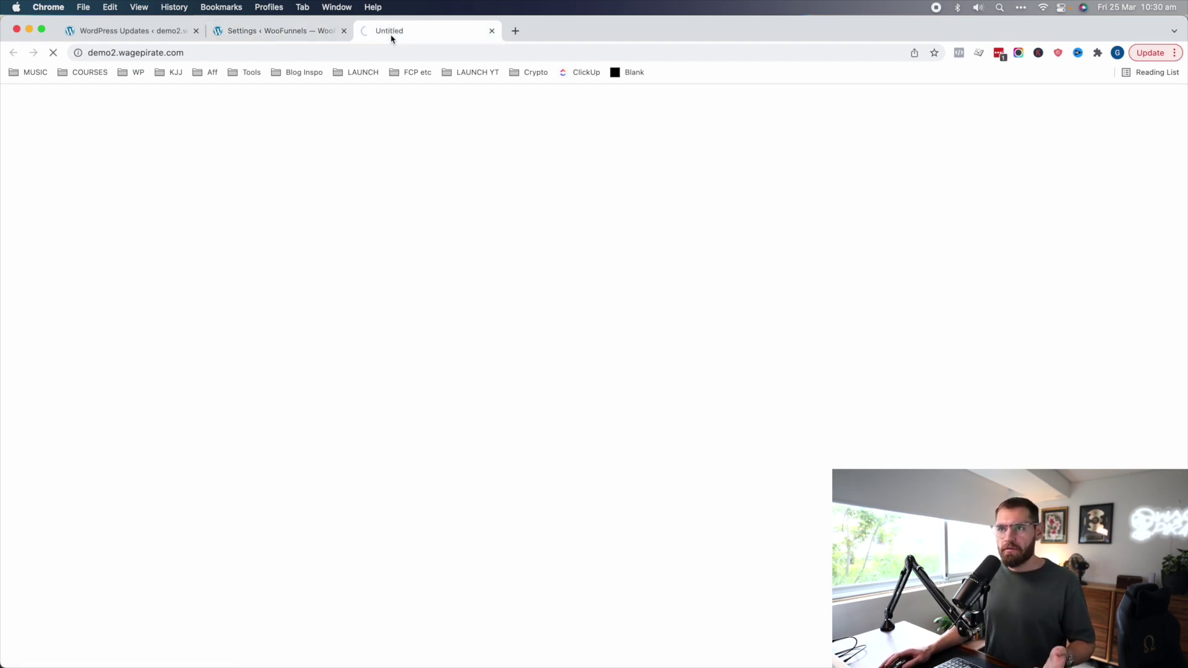
Add Beanie with Logo to the cart, view checkout, then return to the WooFunnels settings tab
left_click(916, 178)
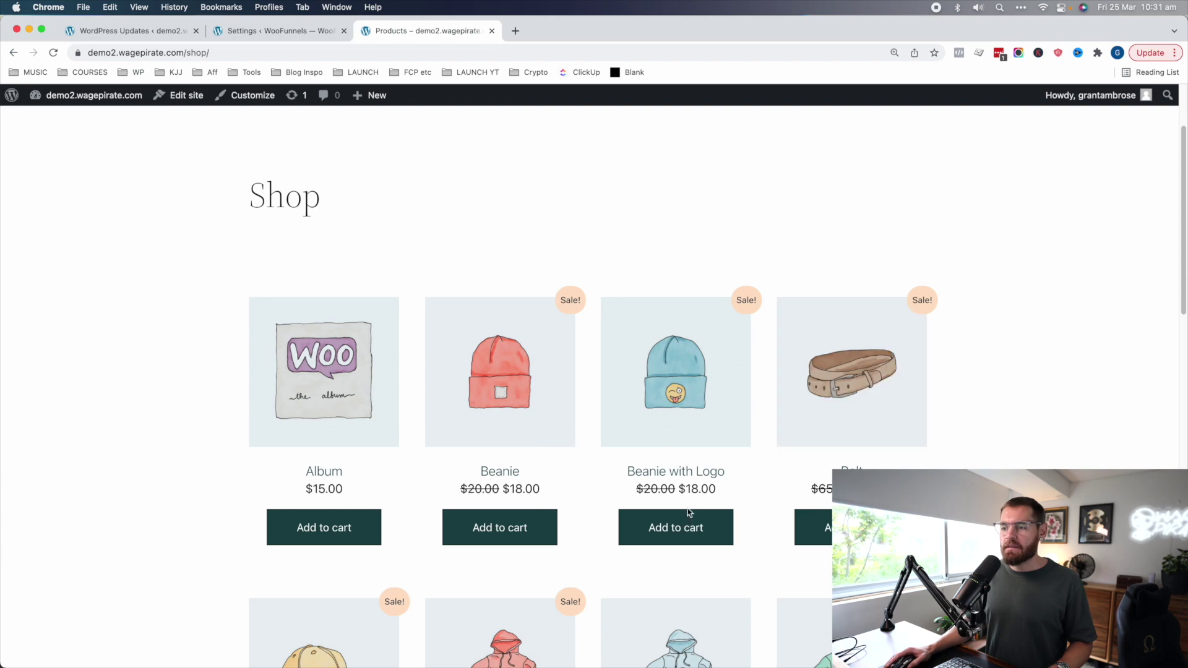
left_click(688, 529)
scroll(729, 464, "down", 3)
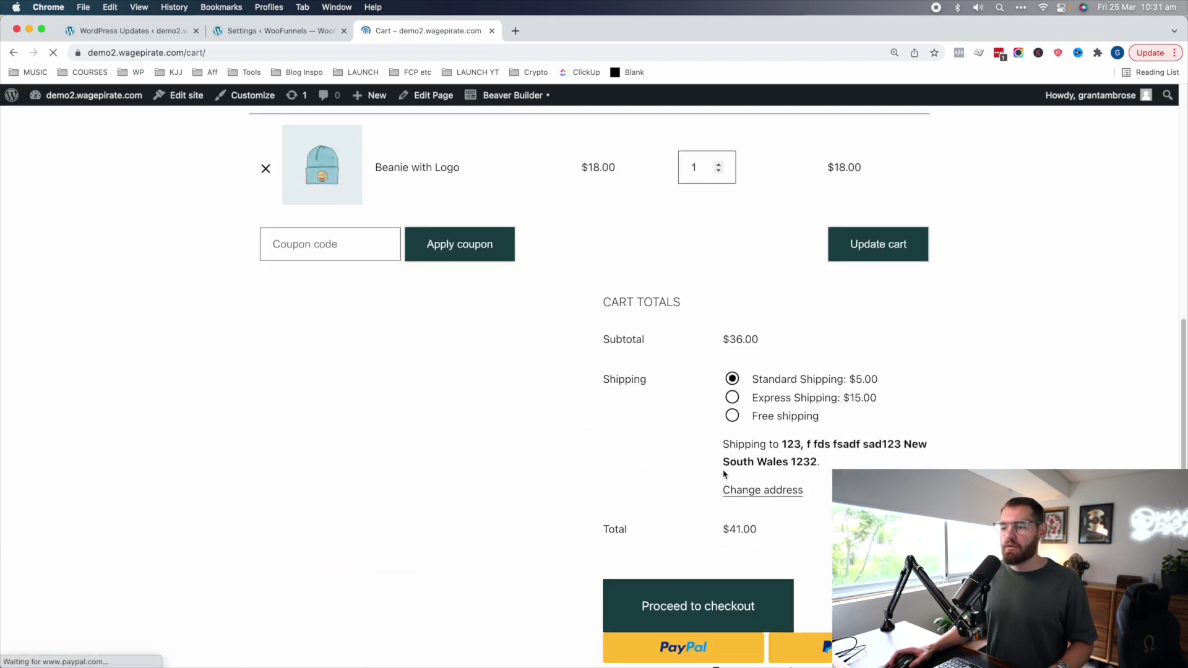
scroll(693, 591, "down", 3)
left_click(619, 489)
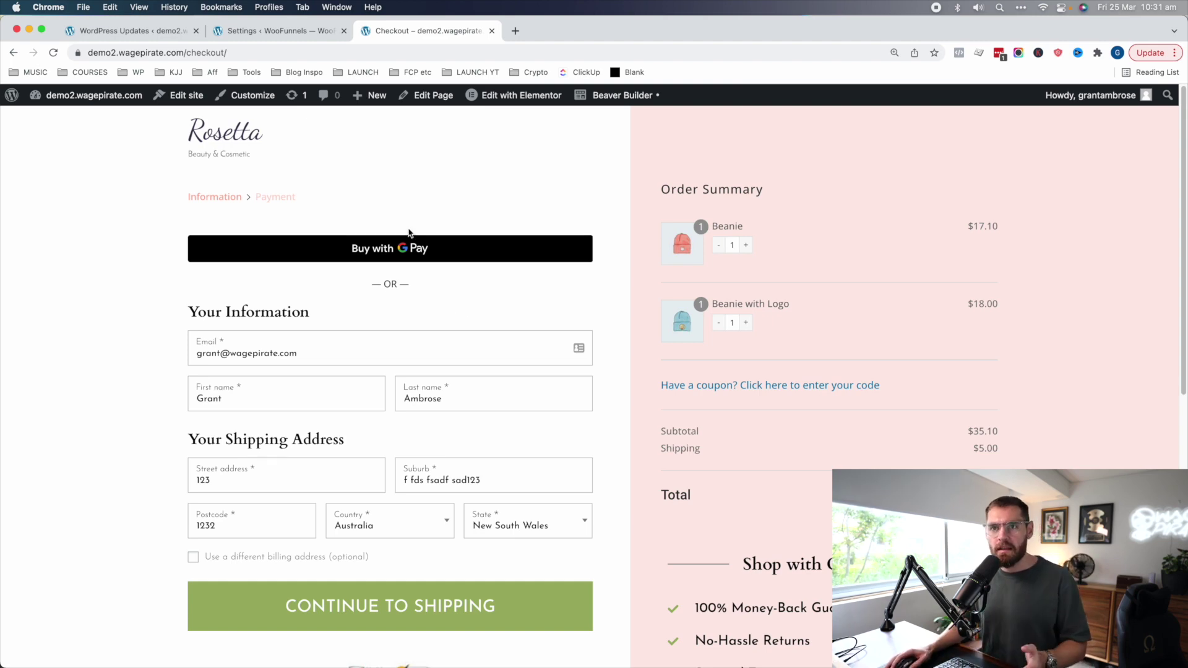
left_click(286, 32)
scroll(236, 547, "down", 1)
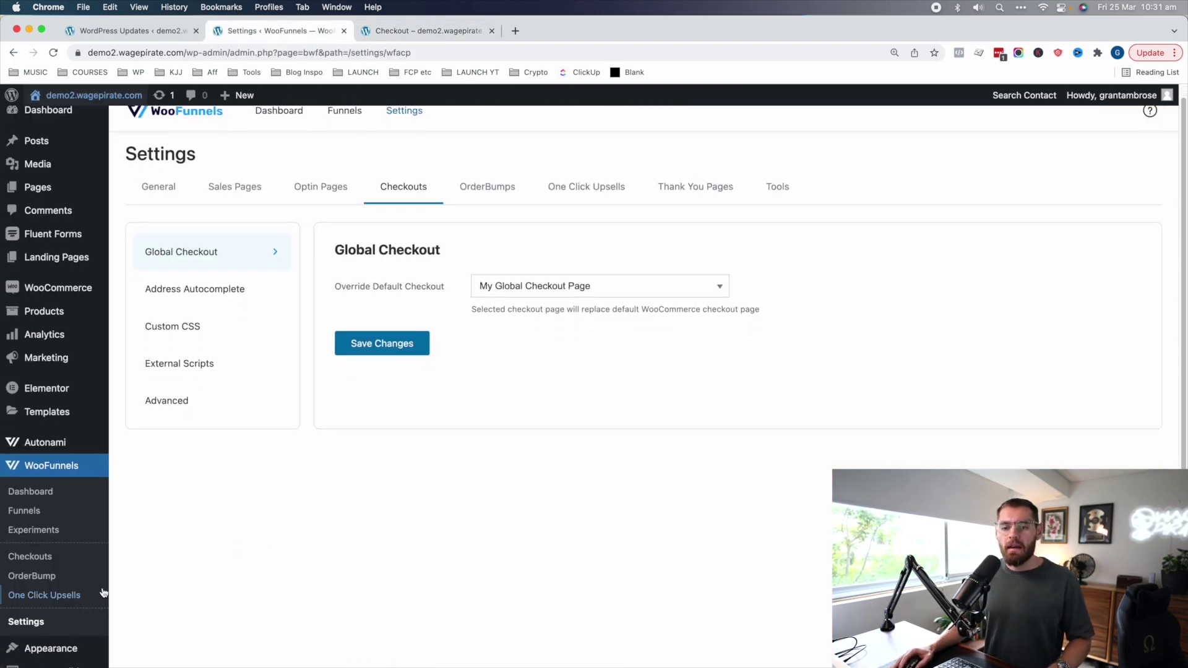
Move from the One Click Upsells list to the Checkouts list showing Test checkout (#520)
left_click(39, 596)
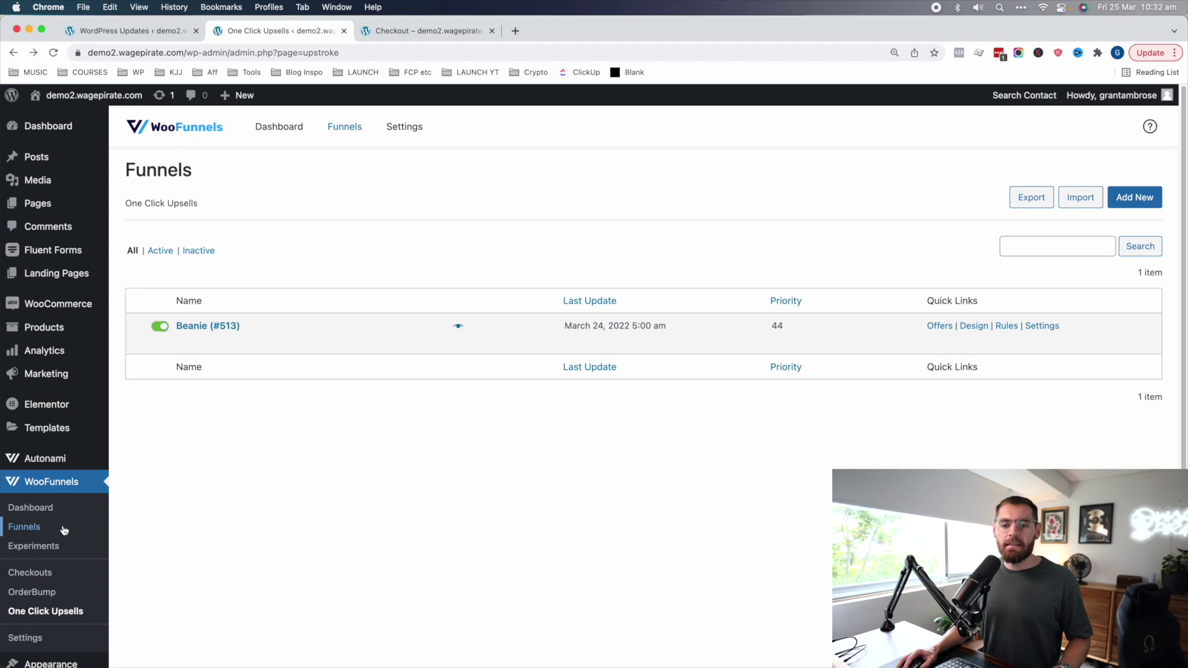
left_click(36, 577)
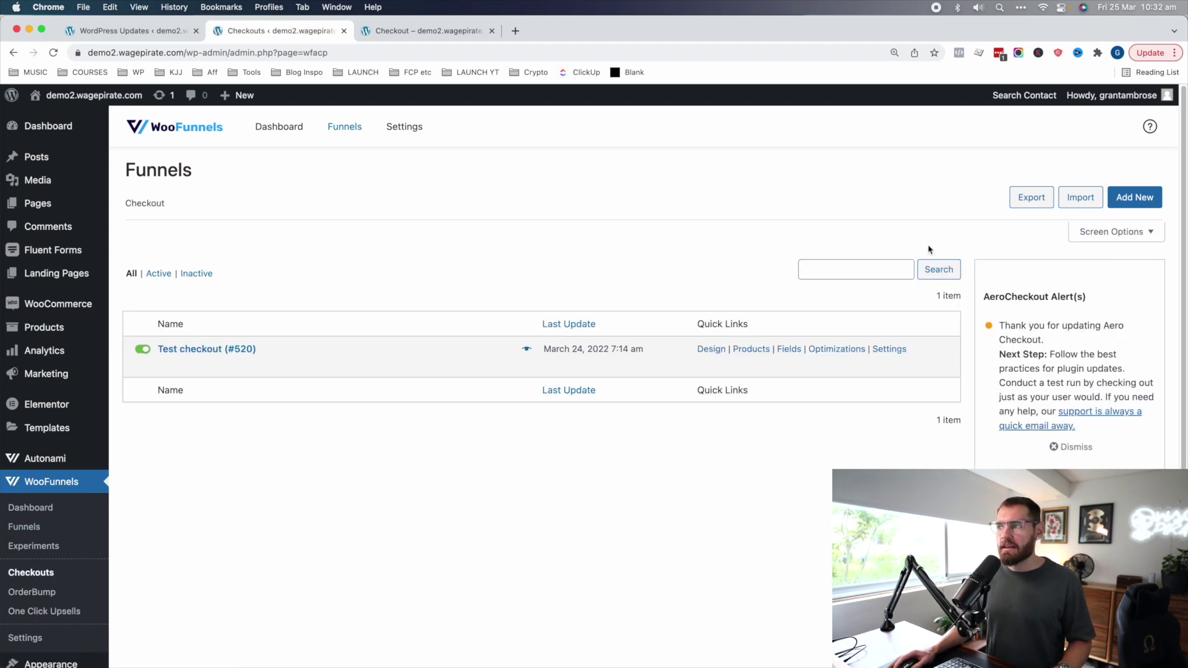
Create the 'Beanie for Mother's Day' checkout with the Magnetic (One Step) template and edit it
left_click(1137, 198)
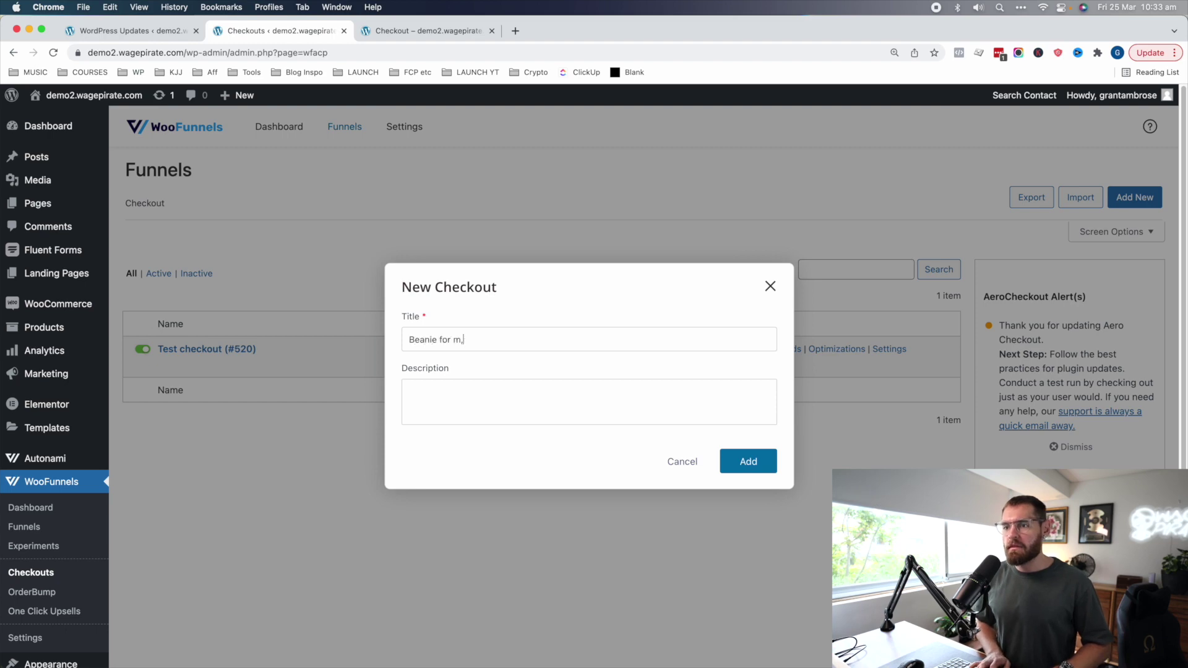
key("BackSpace")
key("BackSpace")
type("Mother's Day")
left_click(747, 462)
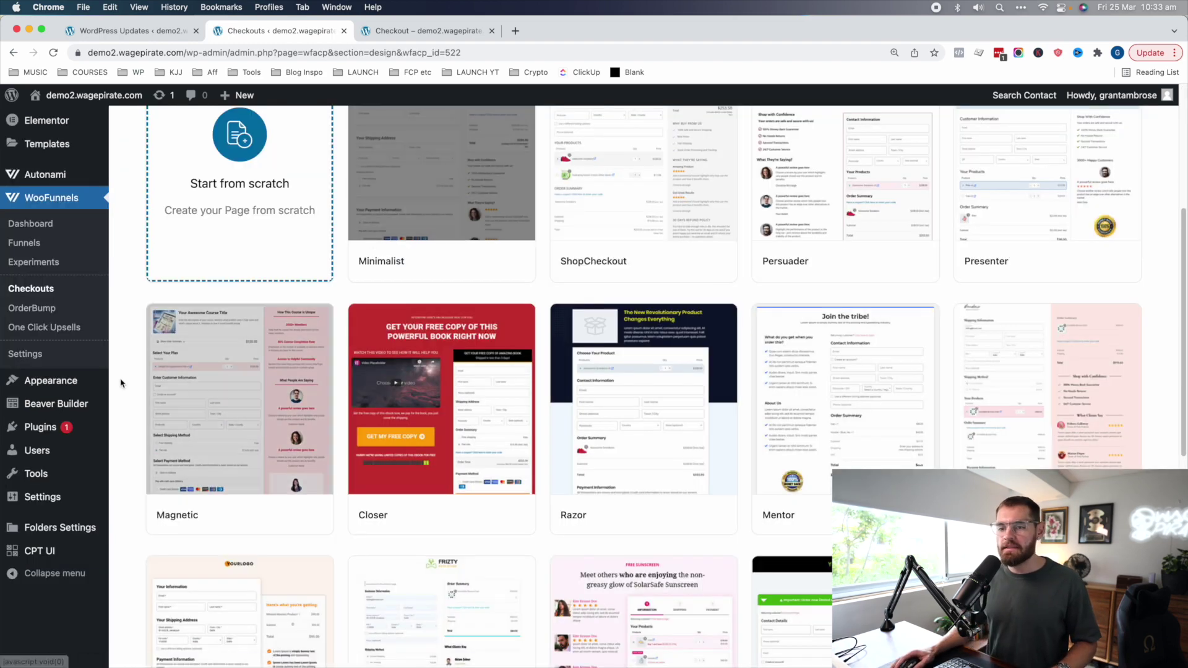
left_click(245, 419)
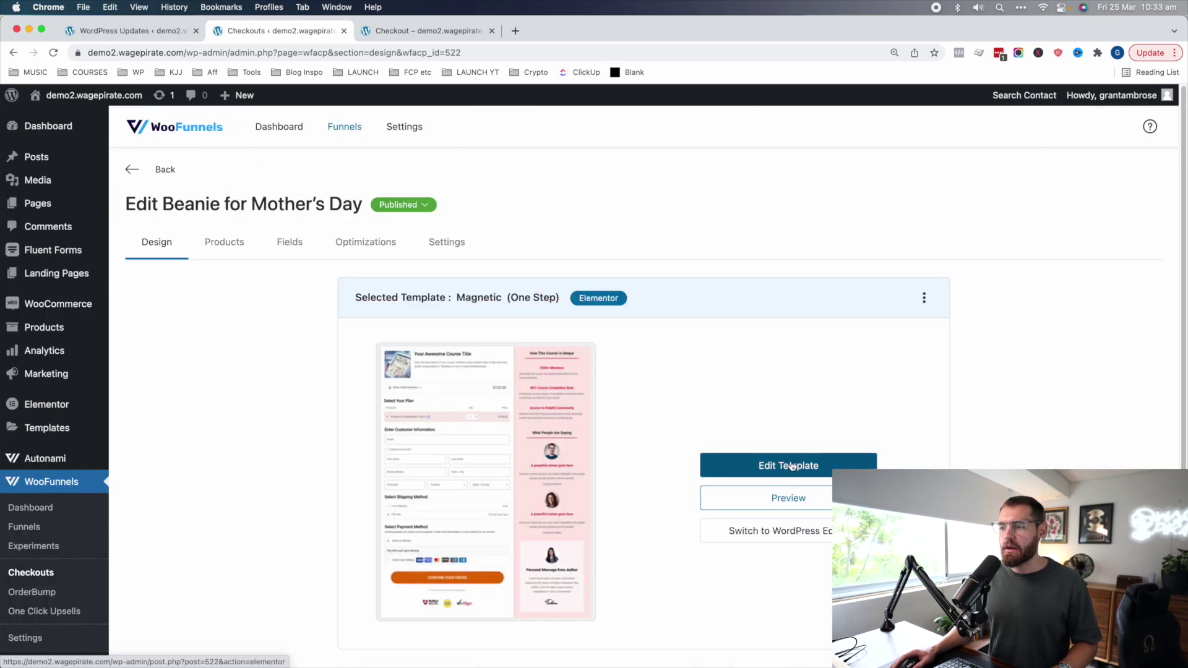
left_click(791, 470)
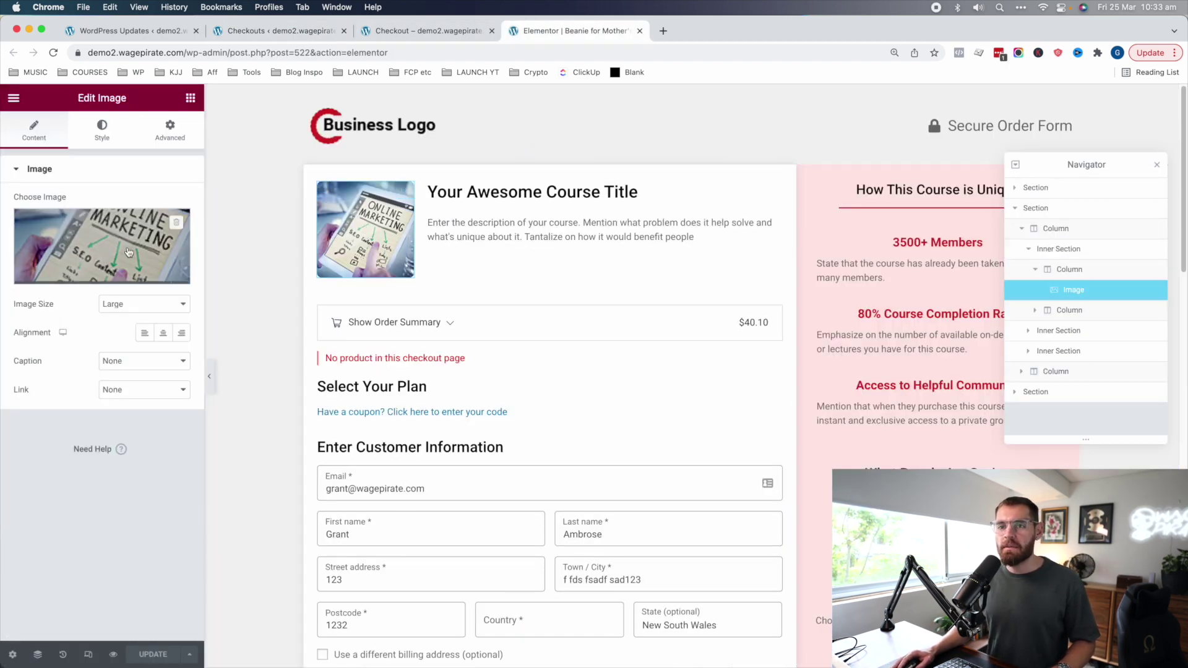
Swap the template's course image for beanie-2.jpg, save, and close the Elementor tab
left_click(105, 274)
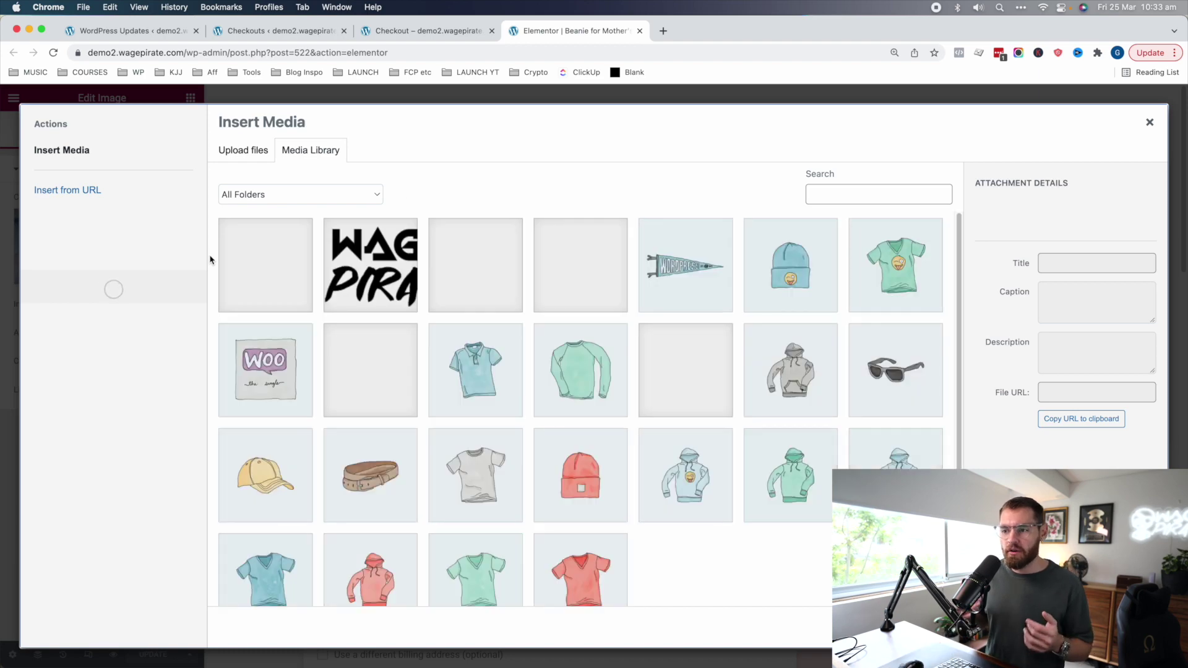
left_click(603, 477)
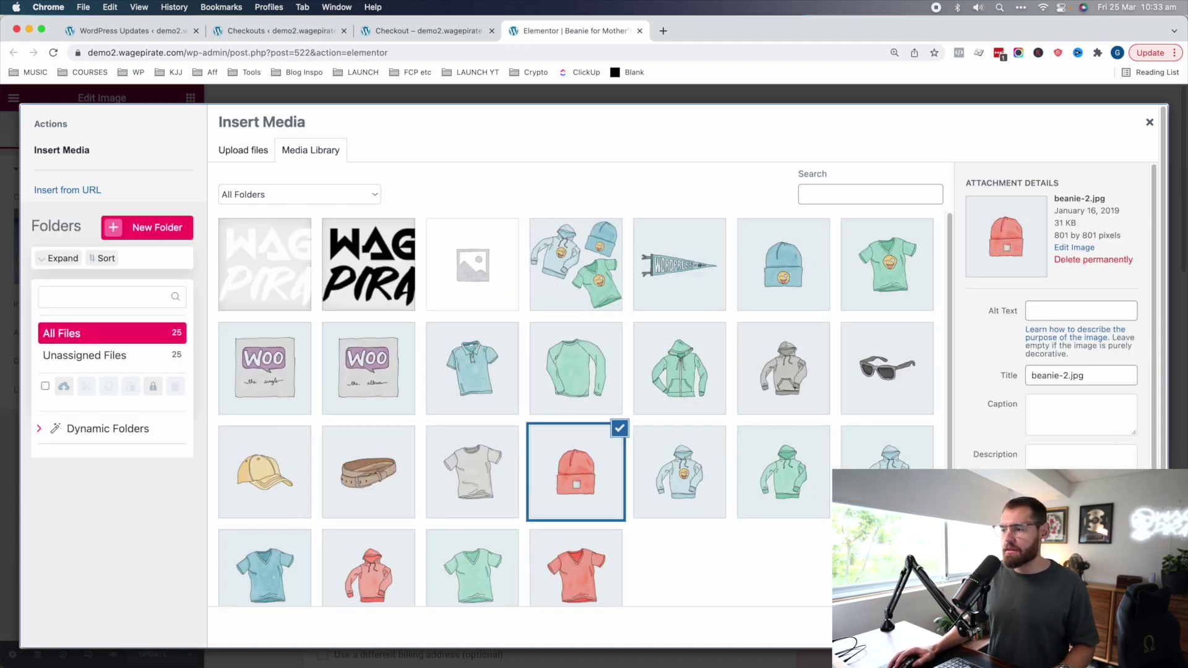
key("Return")
left_click(142, 659)
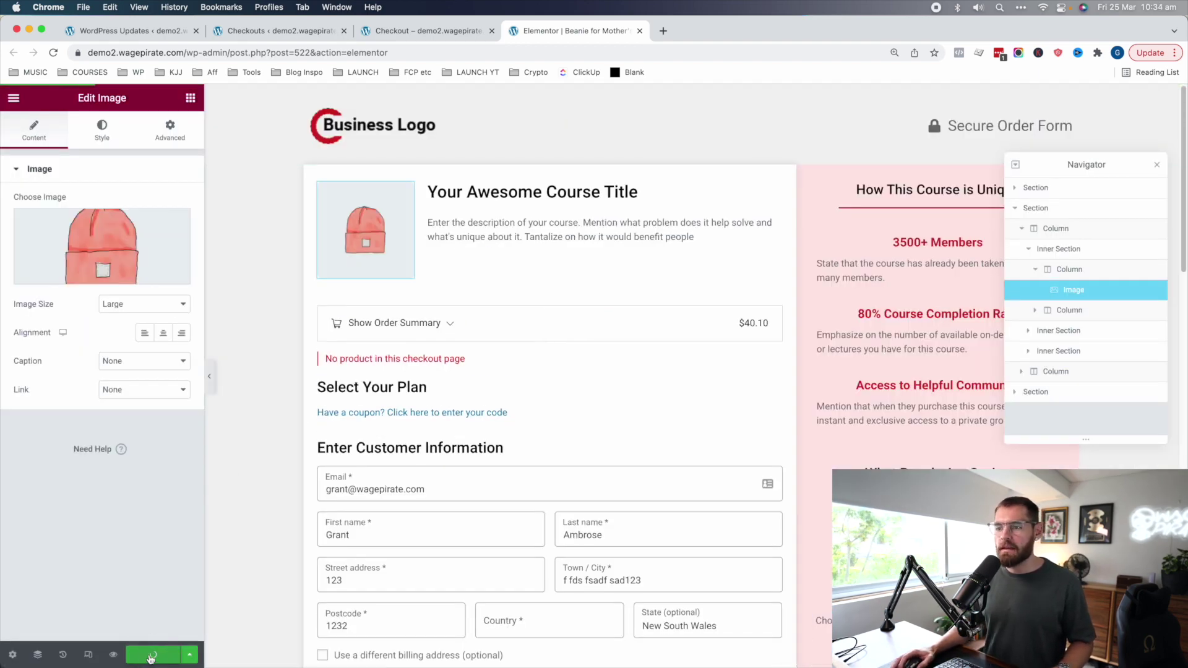
key("super+w")
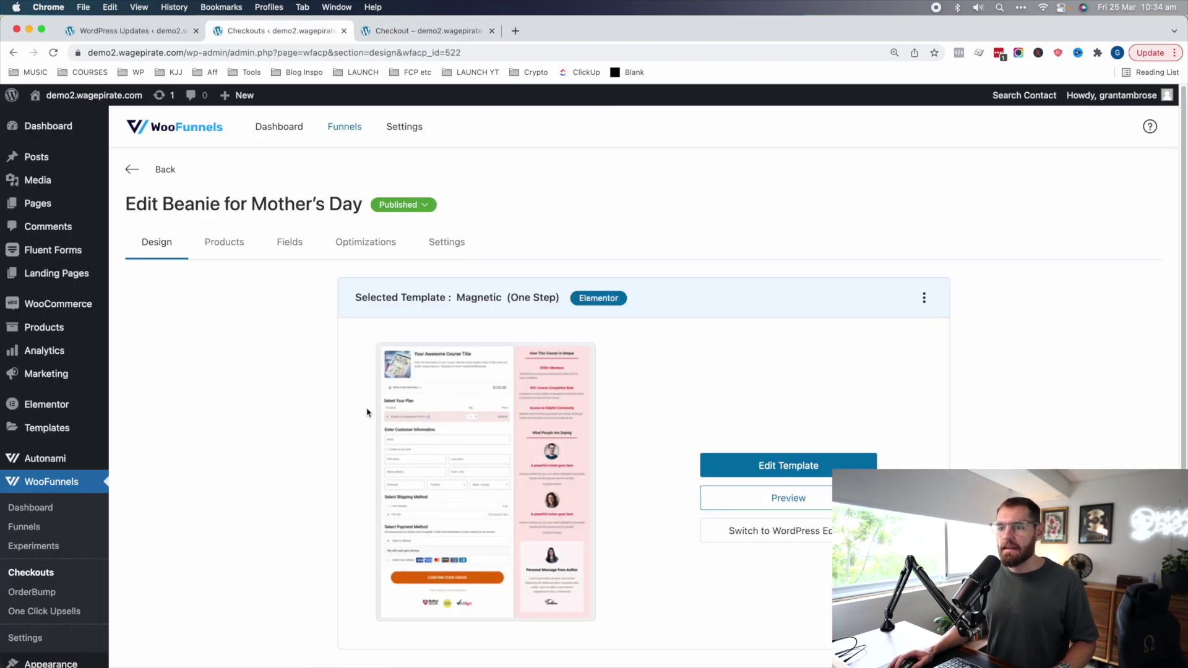
Add the Beanie product to the checkout's products
left_click(228, 245)
left_click(658, 492)
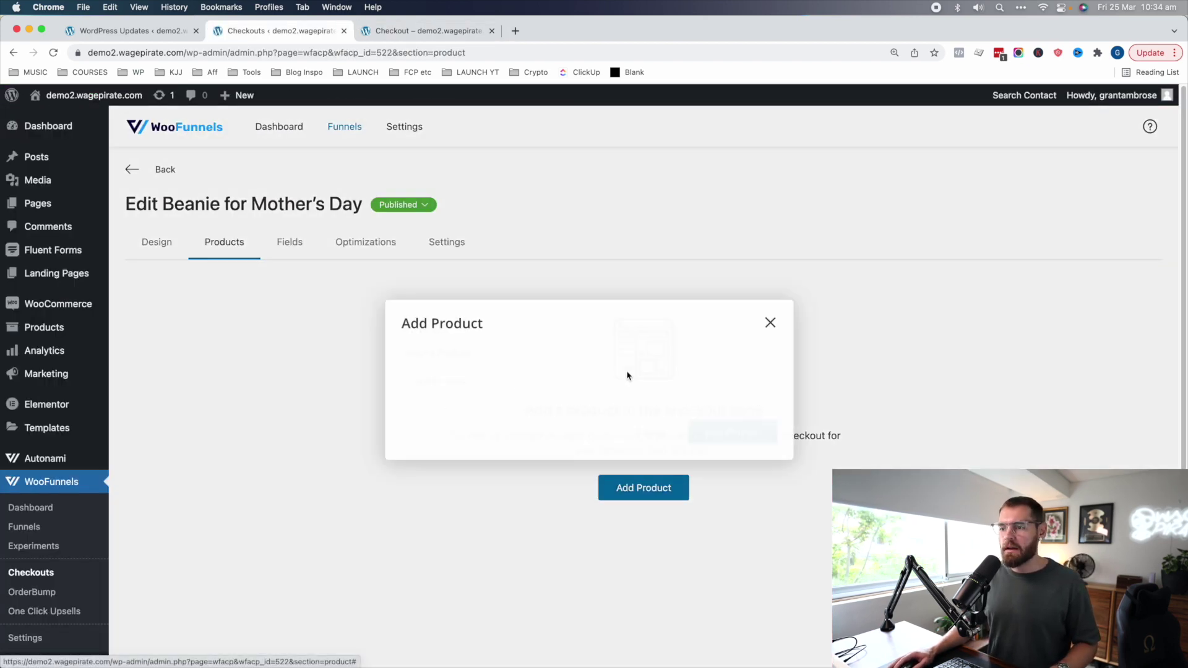
left_click(582, 371)
type("Beanie")
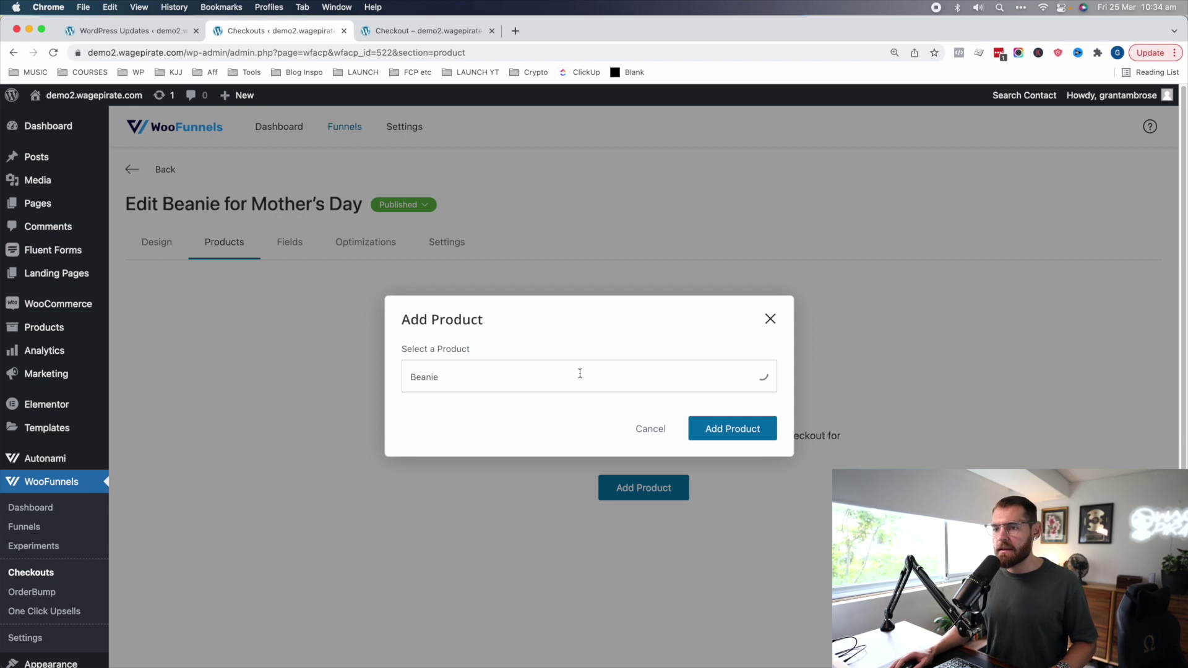
key("Return")
left_click(733, 430)
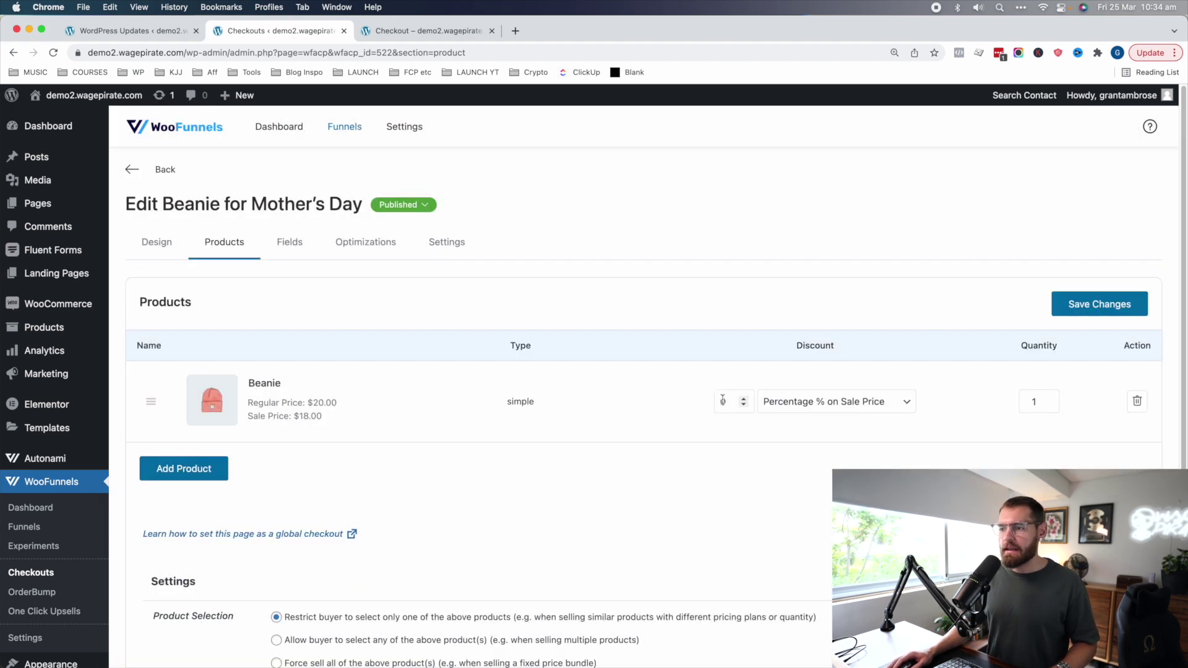
Give the Beanie a 50 Percentage % on Regular Price discount and save the changes
left_click(728, 402)
type("50")
left_click(769, 401)
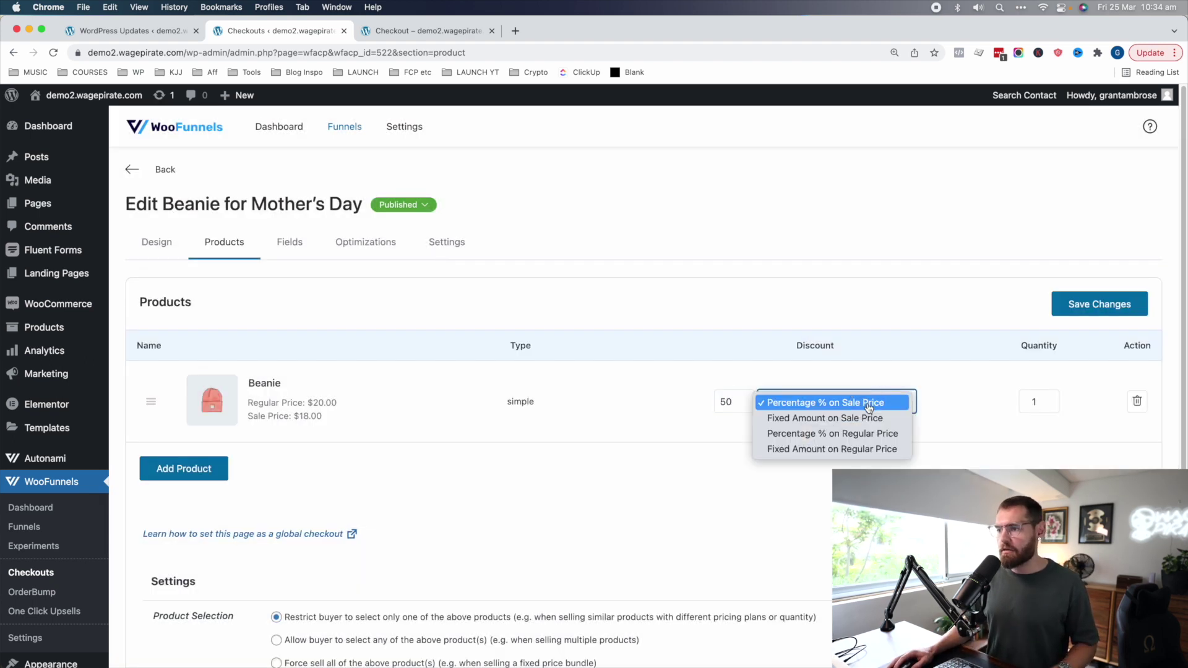
left_click(797, 430)
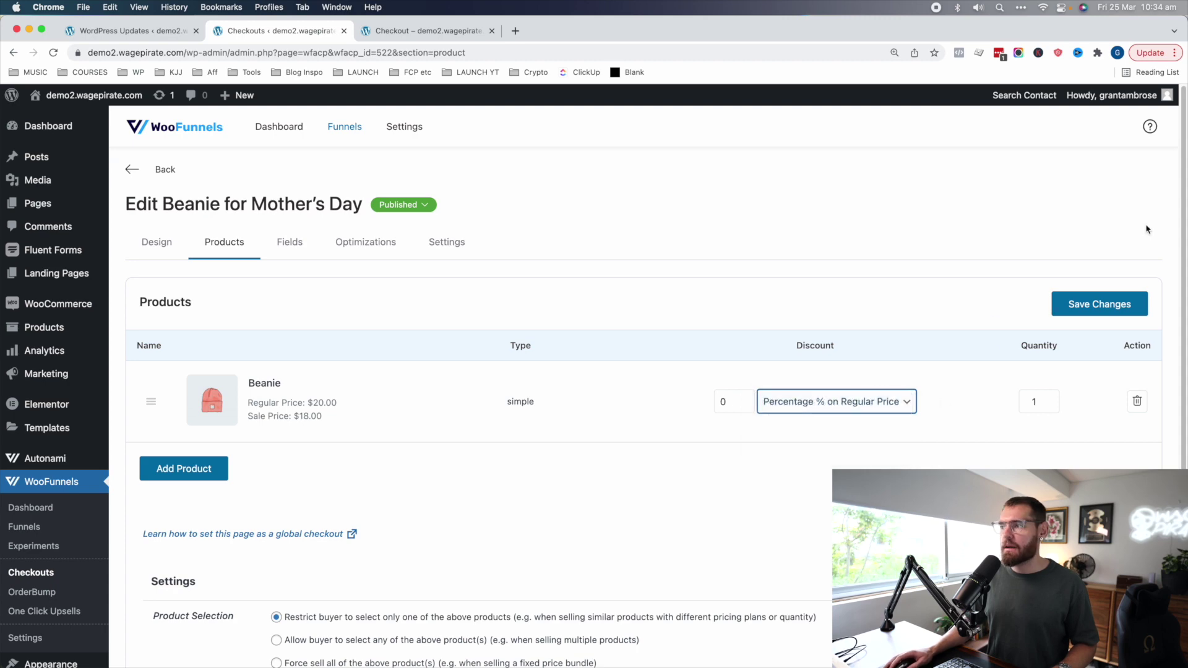
left_click(1123, 307)
left_click(403, 212)
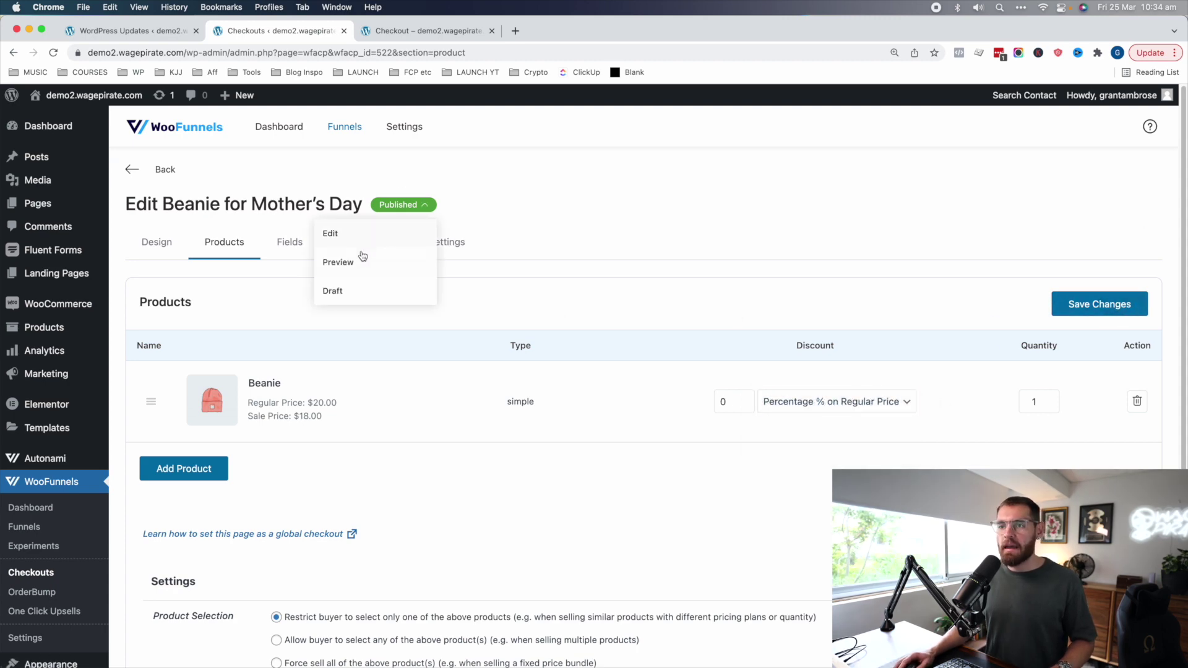
Preview the Beanie for Mother's Day checkout page
left_click(398, 258)
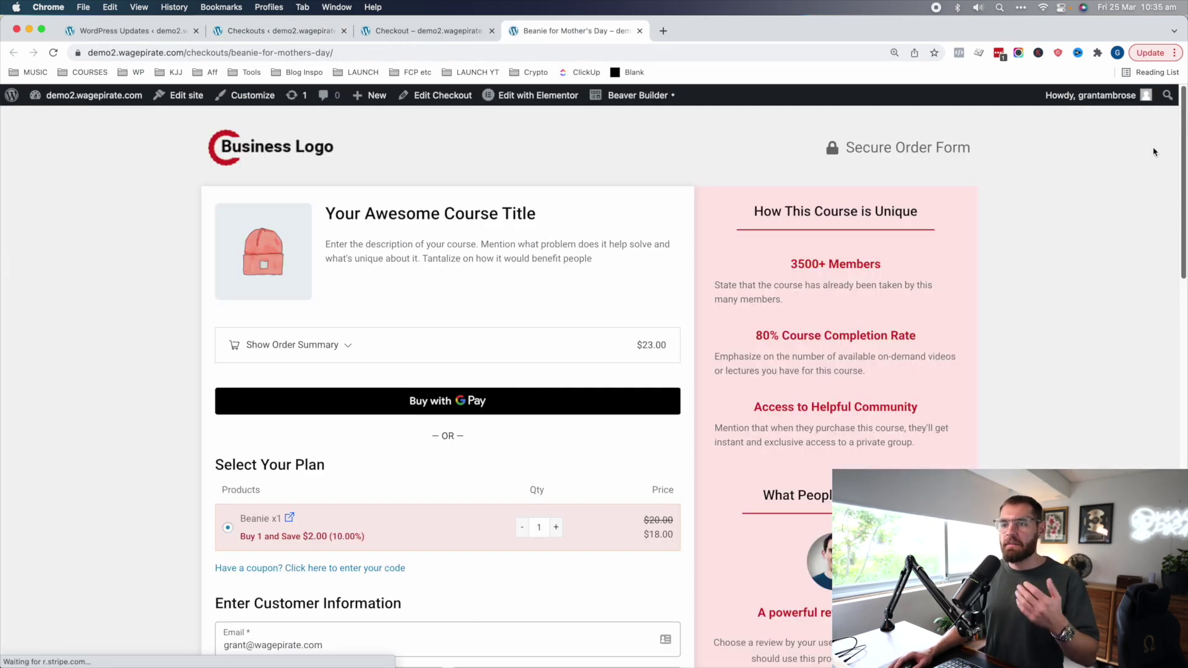
scroll(109, 637, "down", 1)
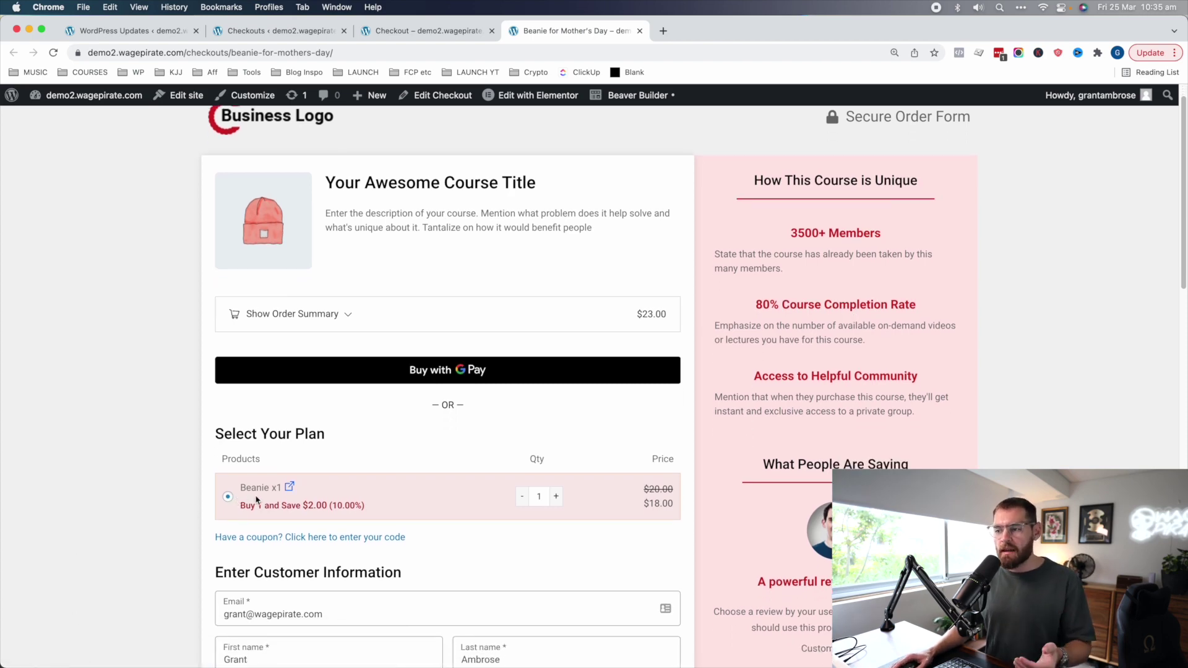
scroll(248, 500, "down", 12)
scroll(256, 500, "down", 4)
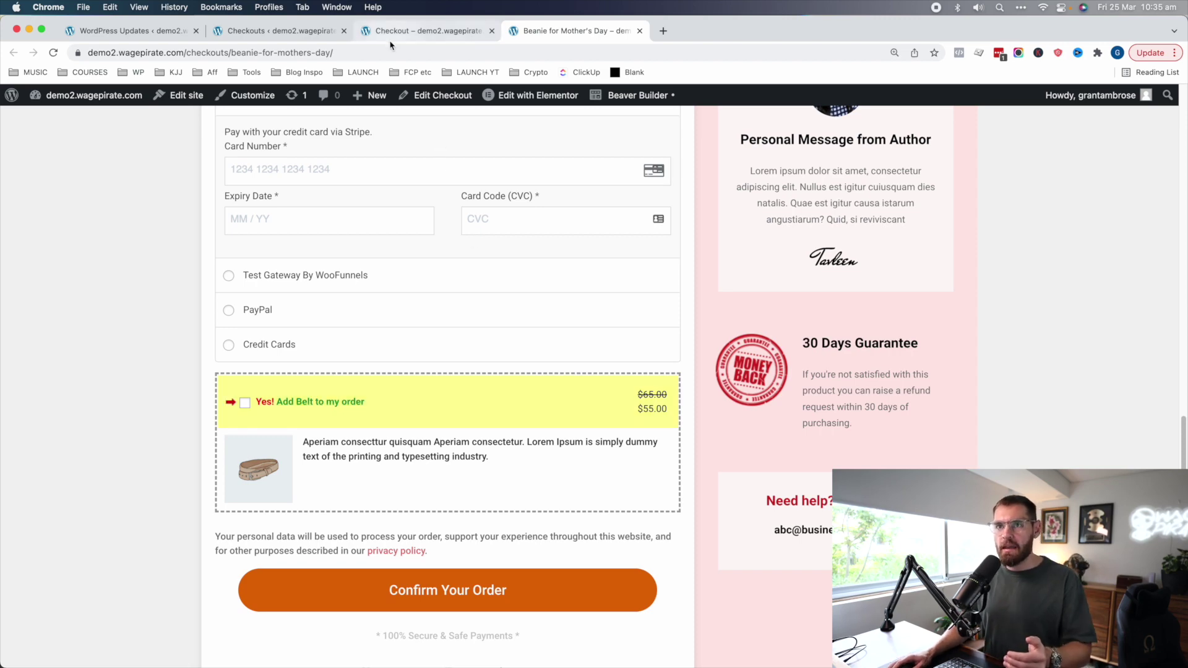
scroll(600, 473, "down", 1)
Return to the dashboard tab and show the One Click Upsells list with Beanie (#513)
left_click(143, 30)
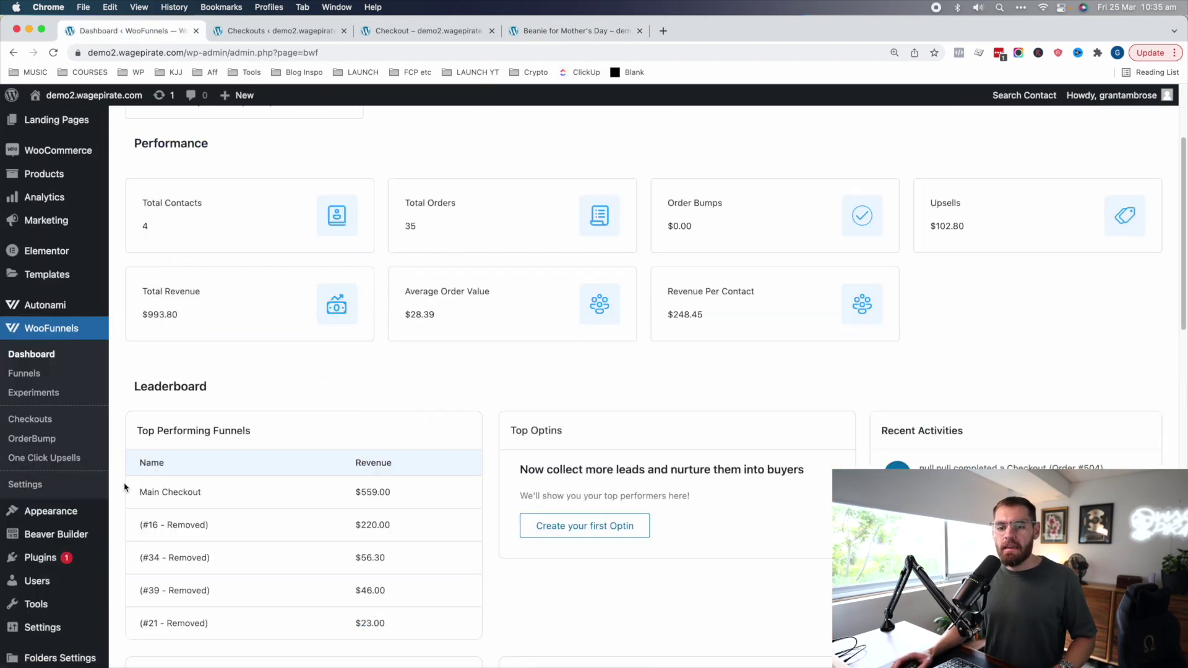
scroll(62, 424, "down", 1)
left_click(54, 390)
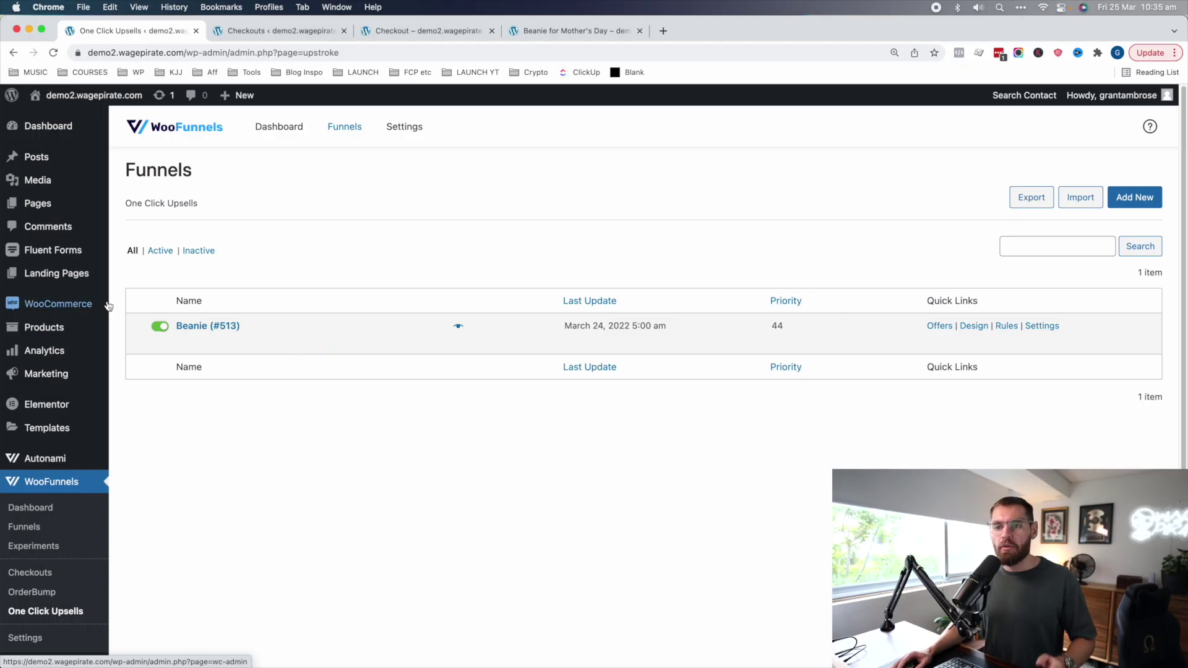
mouse_move(194, 339)
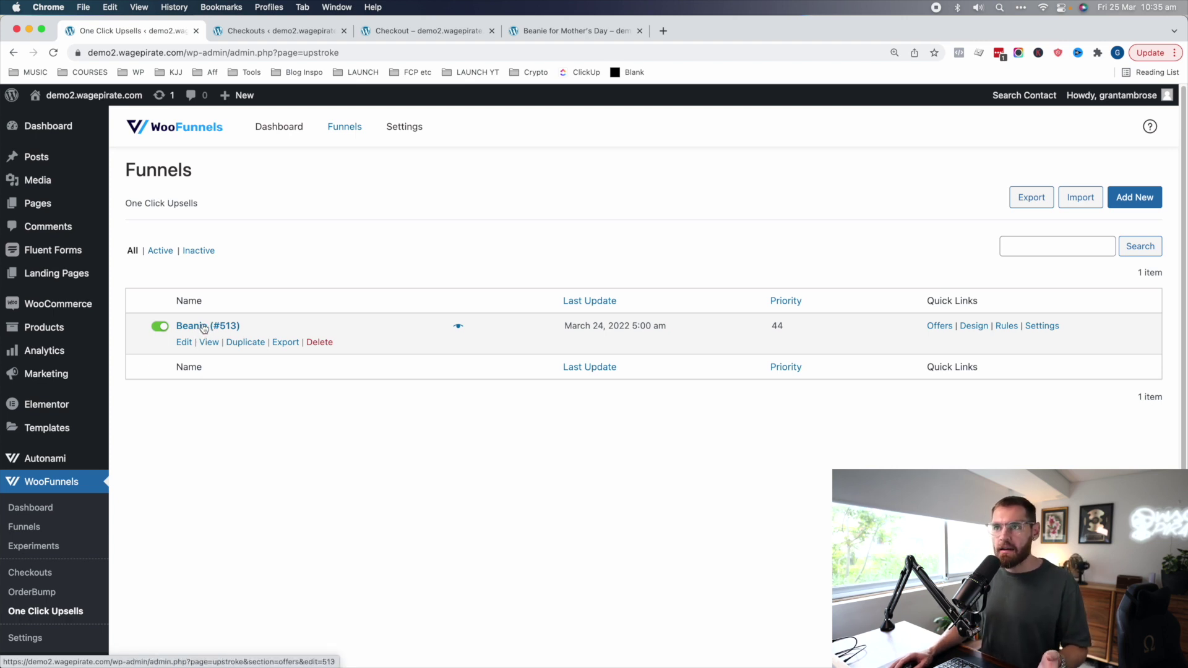
key("super+4")
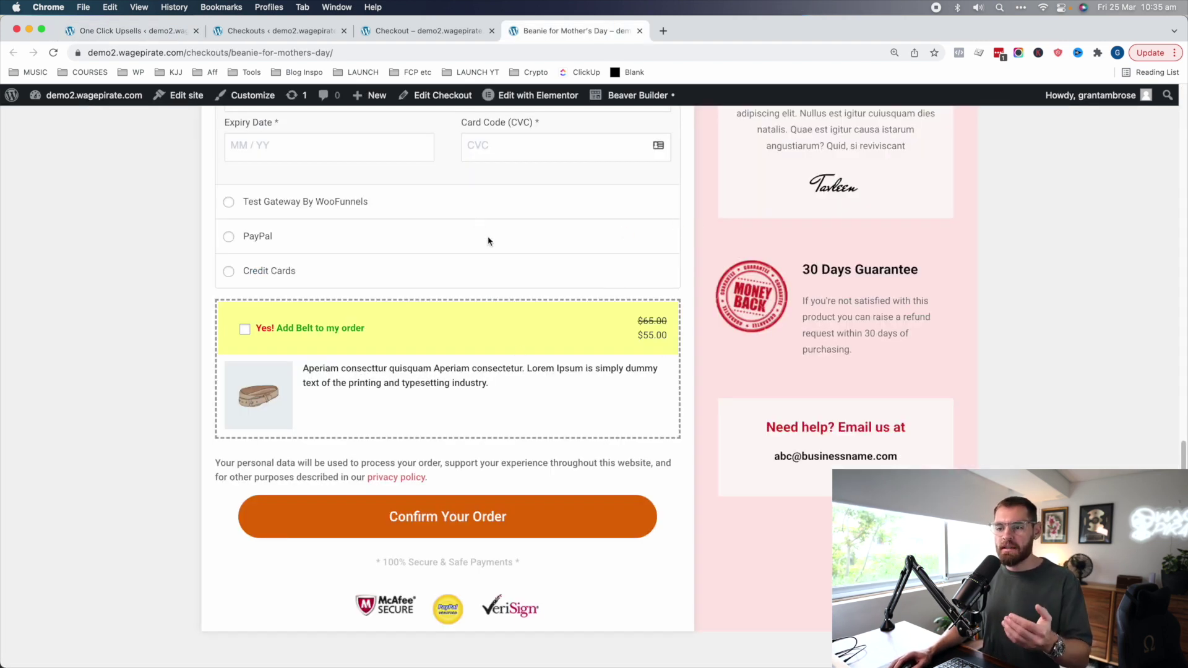
left_click(154, 31)
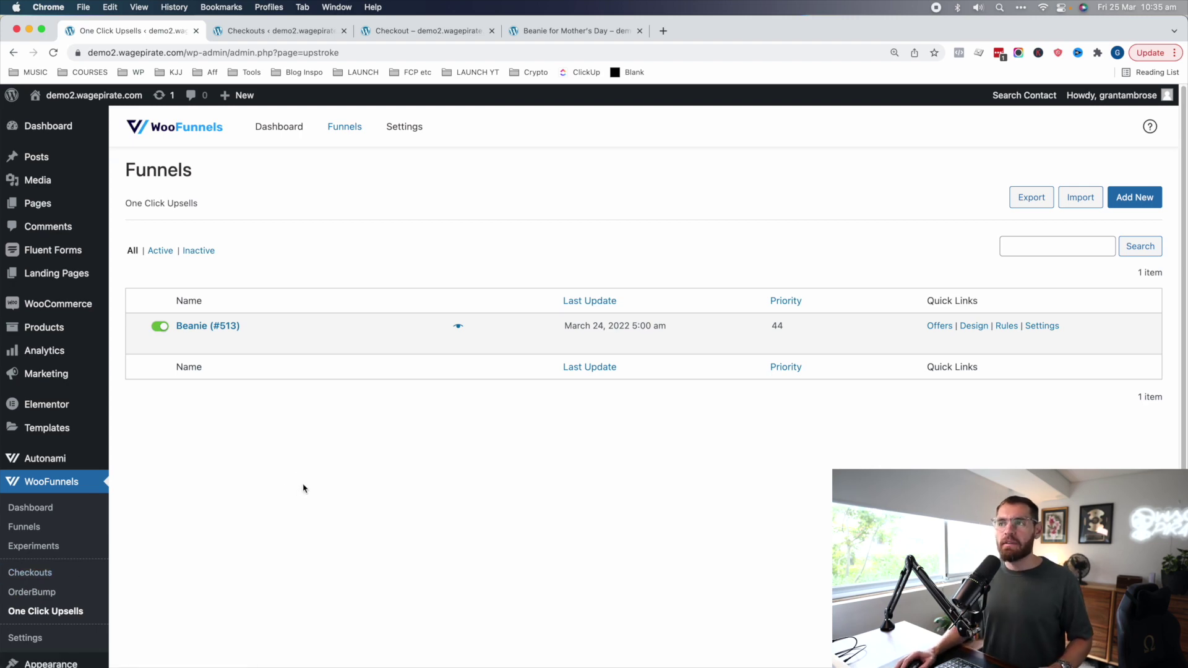
key("super+4")
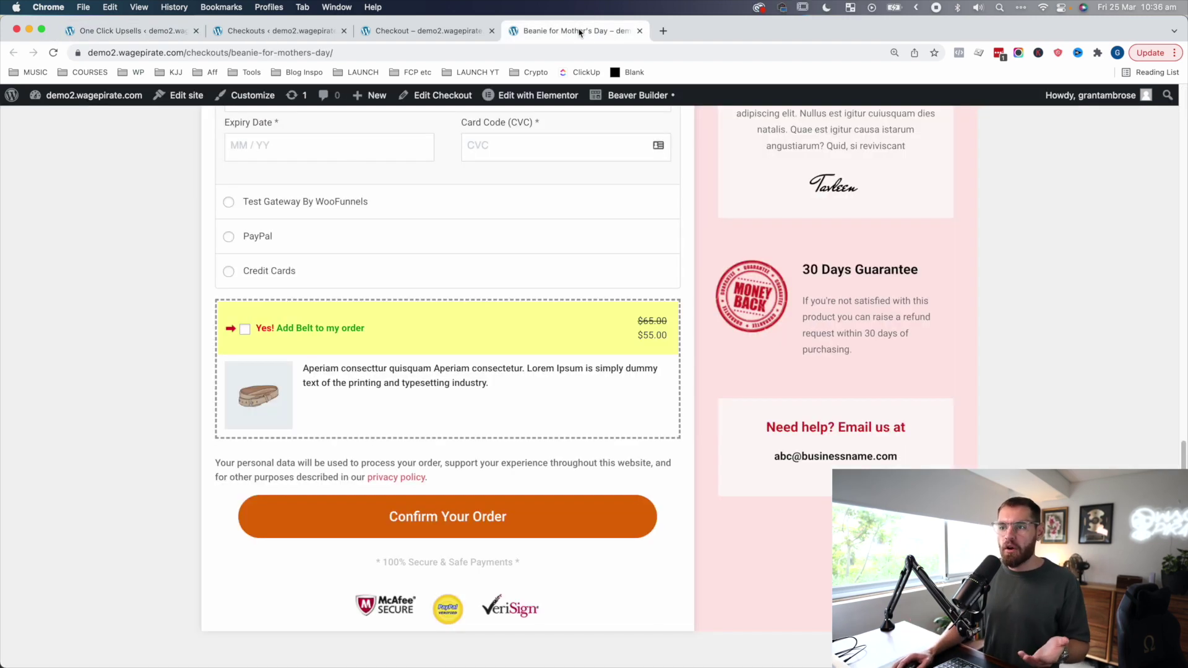
scroll(670, 313, "up", 4)
scroll(670, 313, "up", 10)
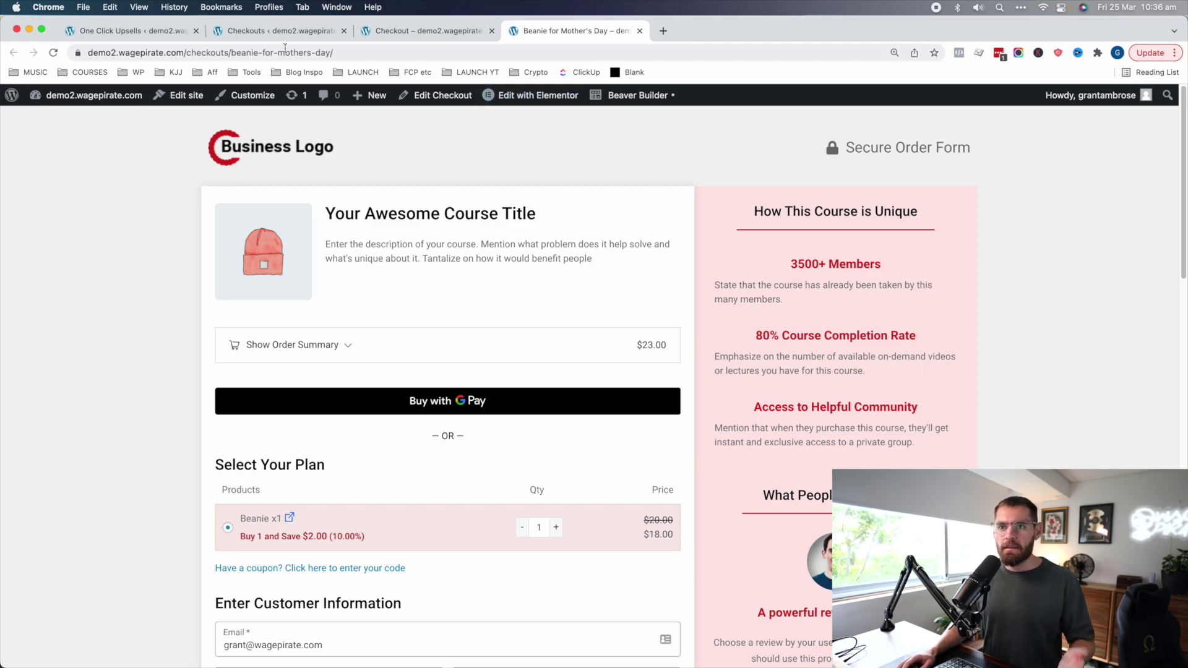
left_click(145, 29)
Recheck the Beanie checkout preview, then go to the main WooFunnels Funnels list
mouse_move(41, 205)
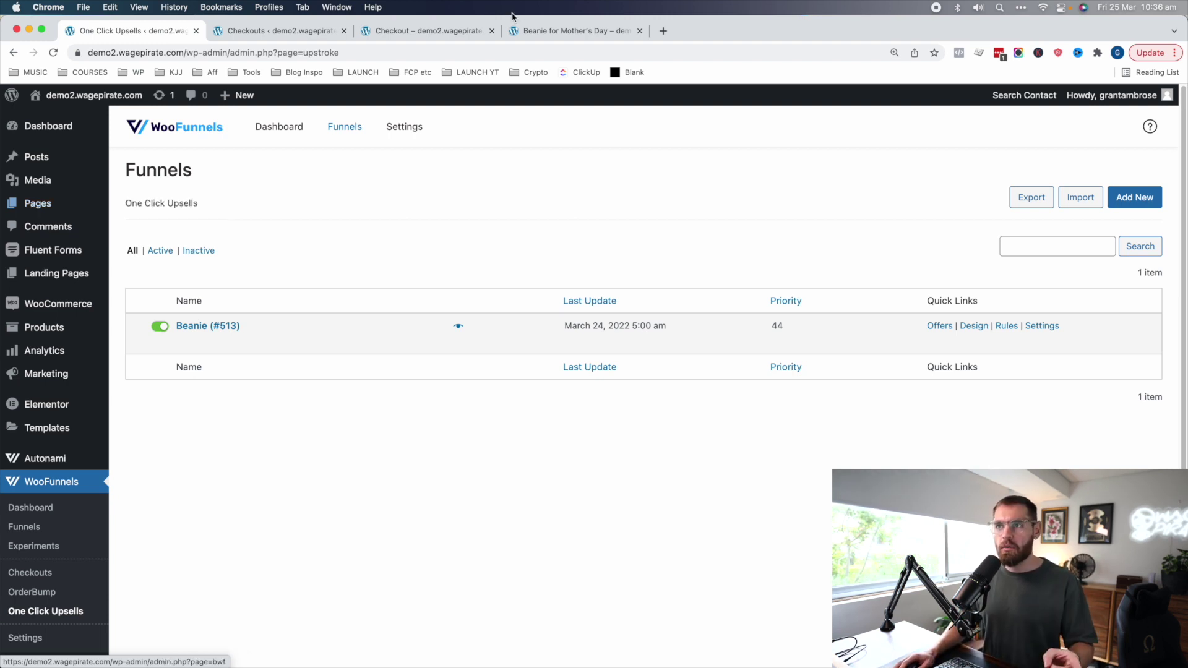
left_click(561, 30)
scroll(528, 331, "down", 10)
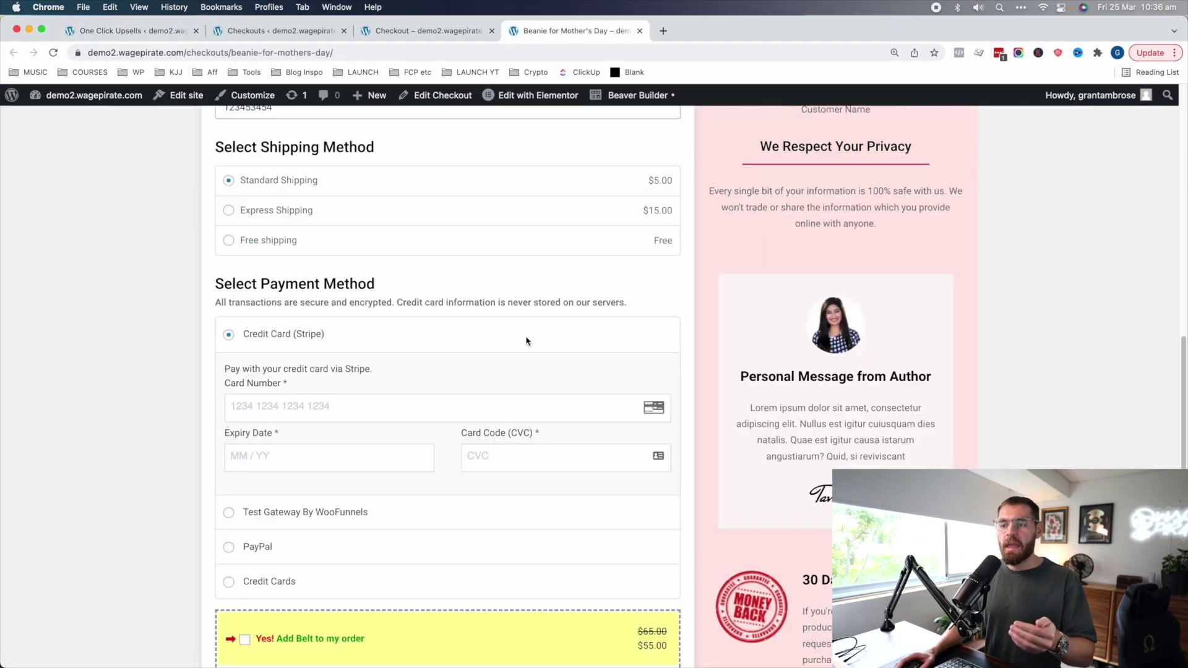
left_click(177, 30)
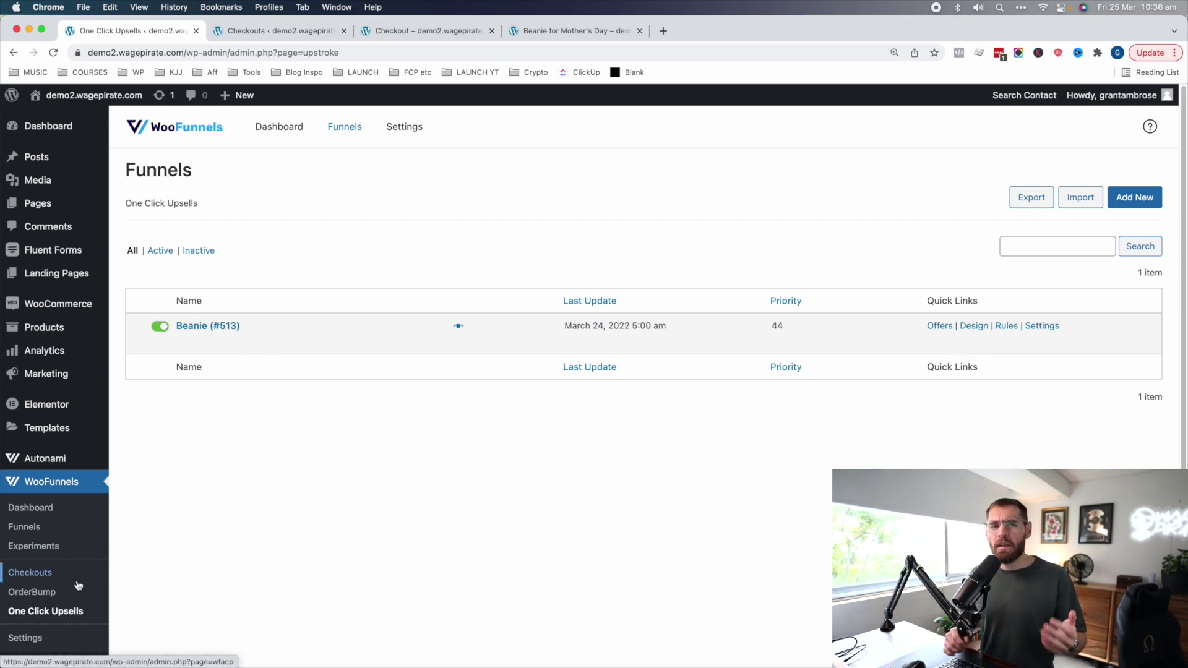
mouse_move(102, 204)
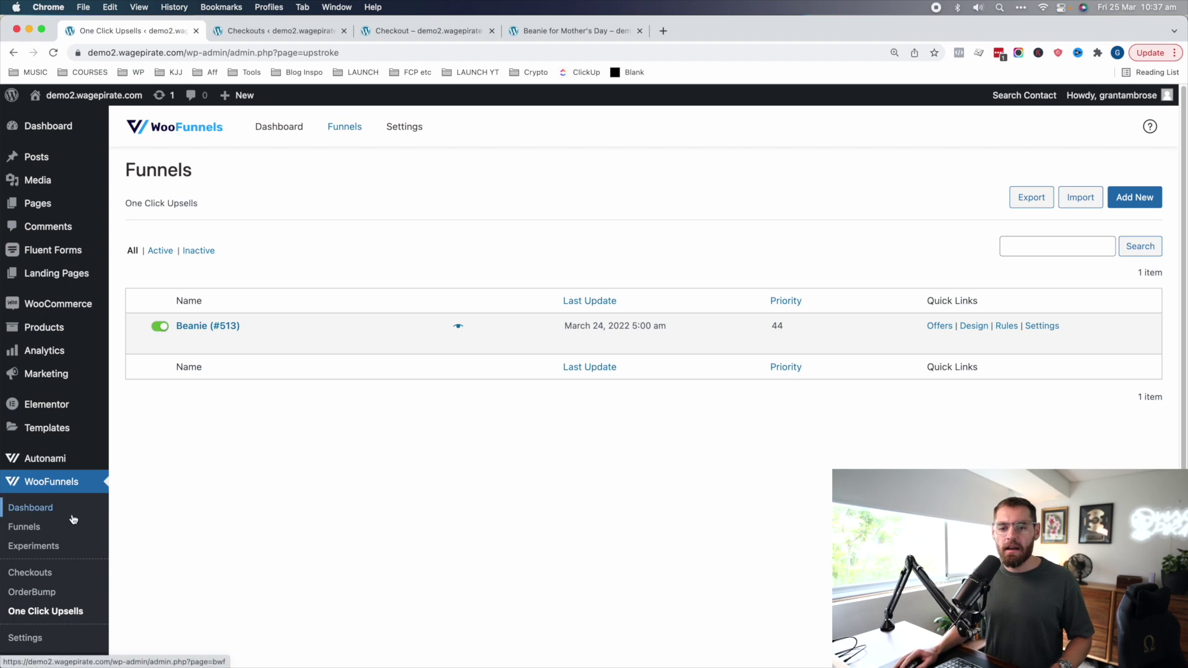
left_click(41, 528)
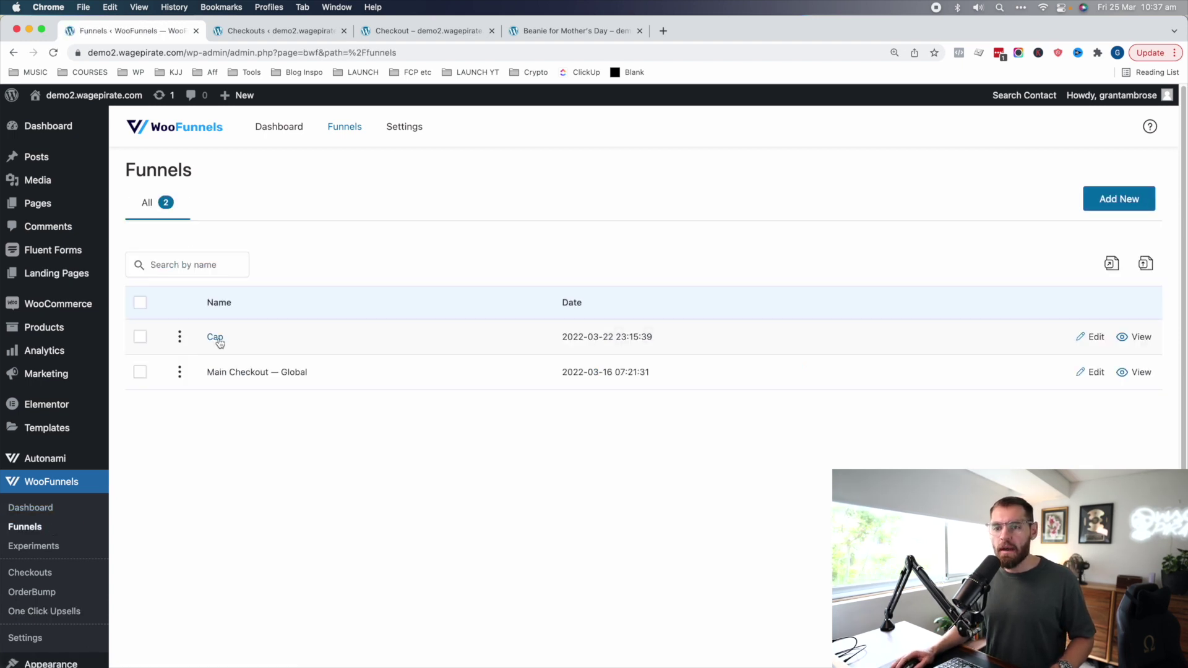
left_click(212, 337)
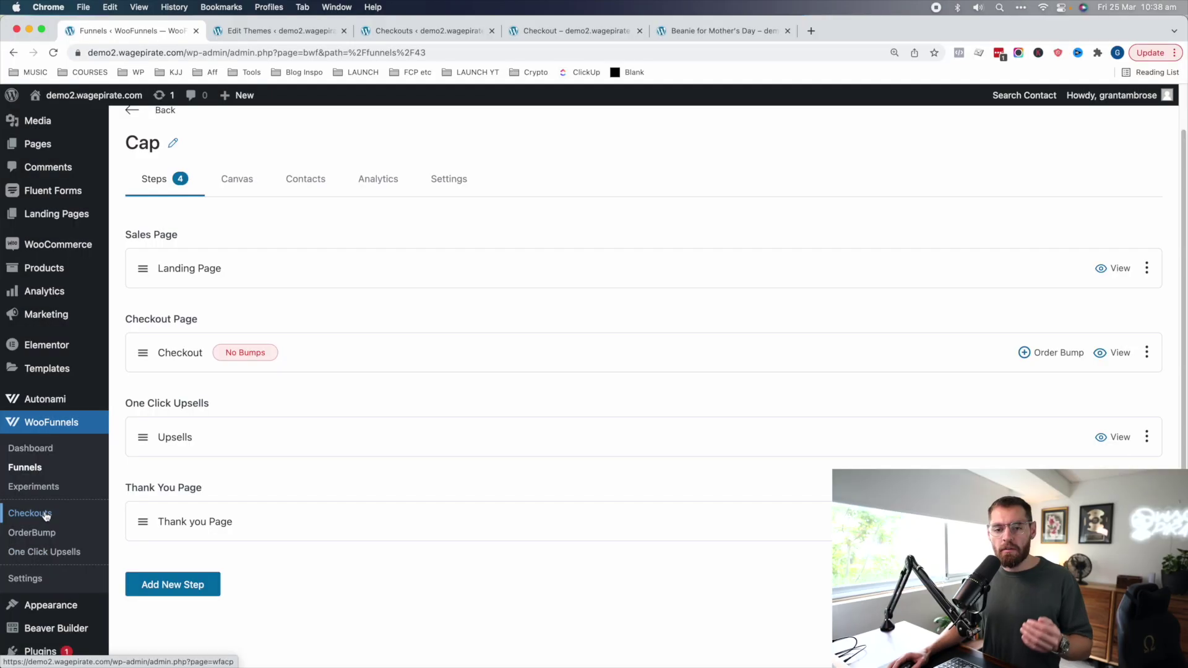
left_click(42, 470)
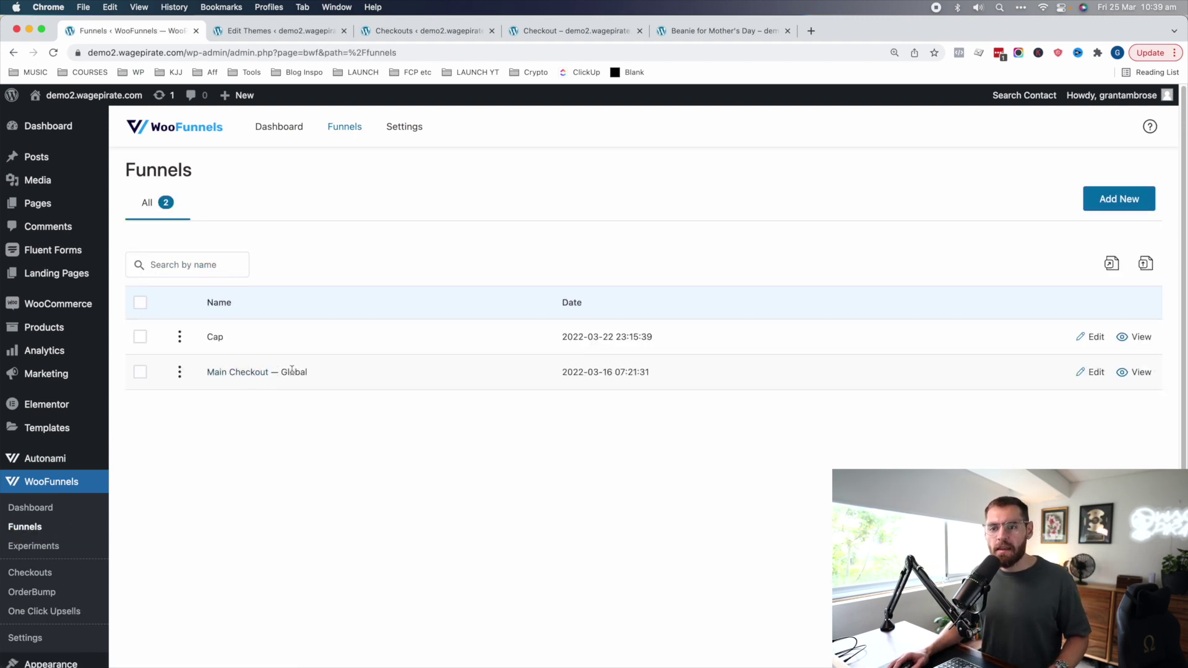
left_click_drag(307, 373, 275, 372)
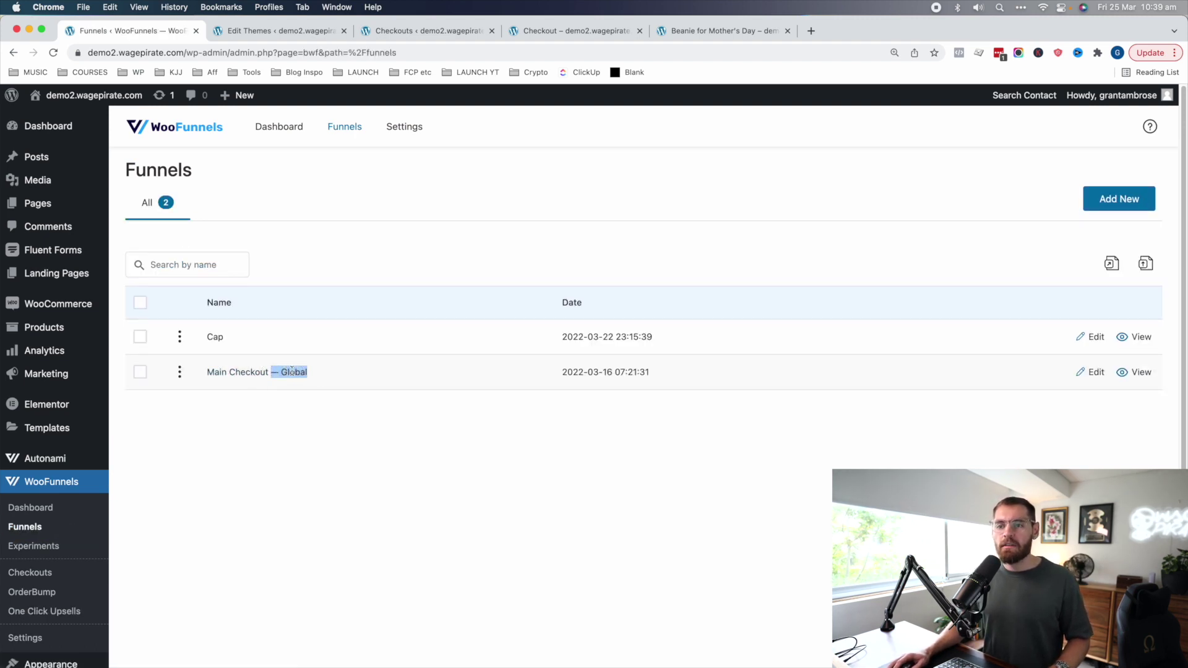
Open the Main Checkout funnel and scroll through its steps
left_click(248, 372)
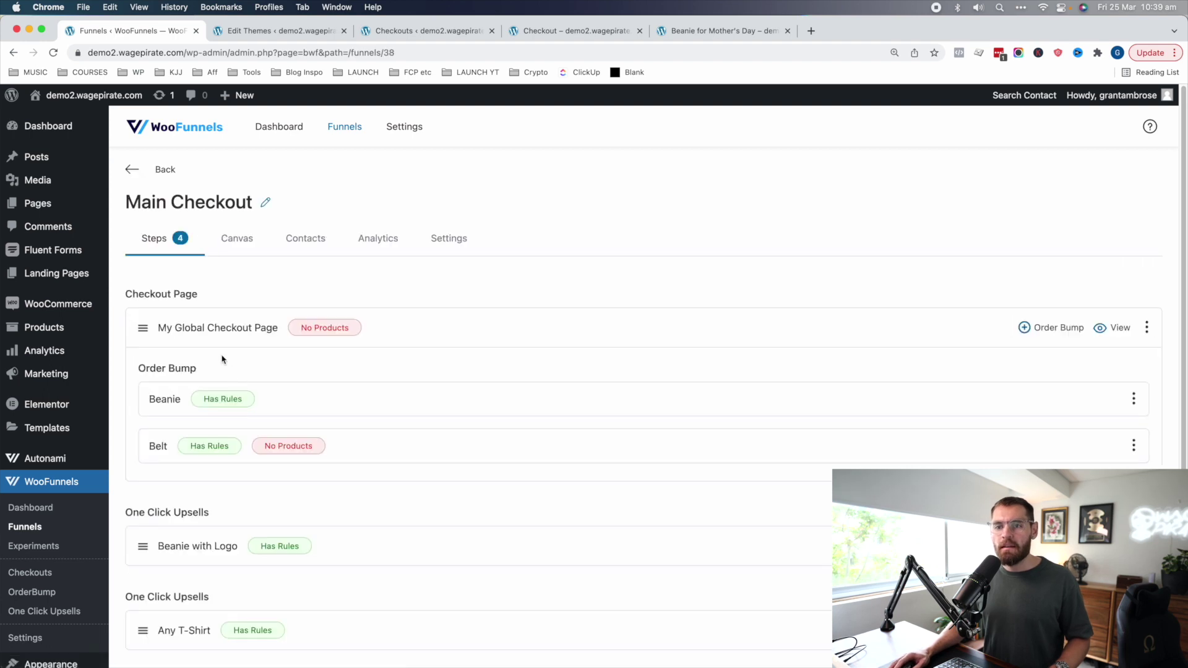
left_click_drag(136, 292, 219, 295)
scroll(219, 310, "down", 1)
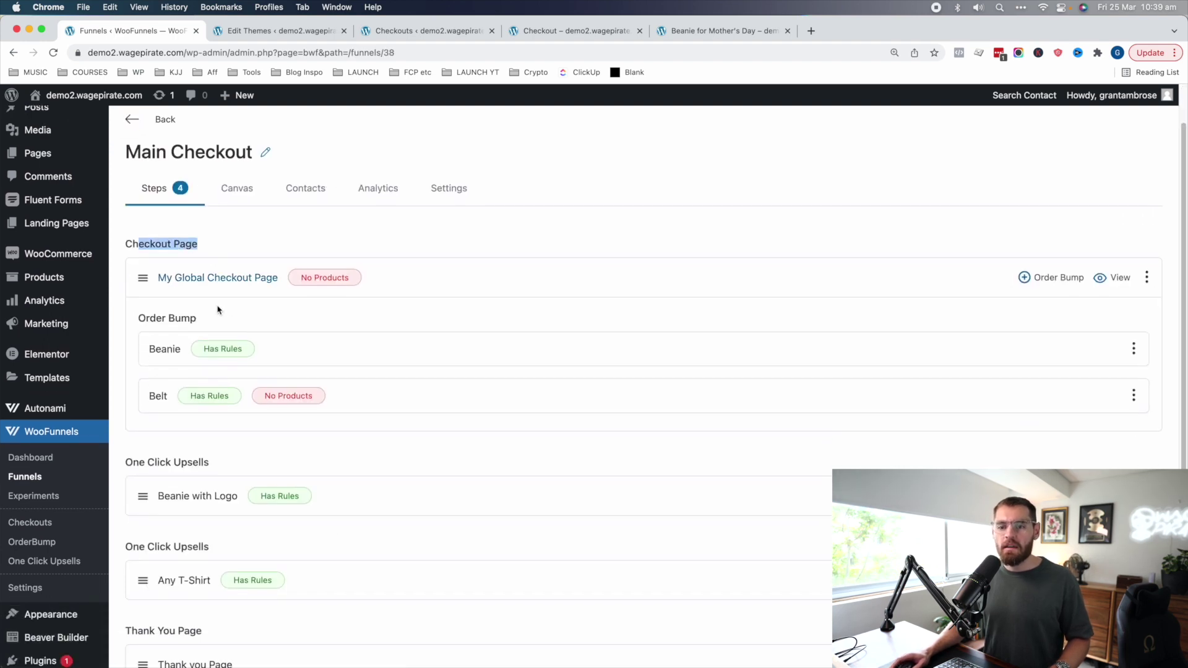
left_click(142, 458)
scroll(199, 464, "down", 2)
mouse_move(156, 461)
left_mouse_down()
mouse_move(208, 461)
mouse_move(161, 470)
left_mouse_up()
scroll(207, 461, "down", 2)
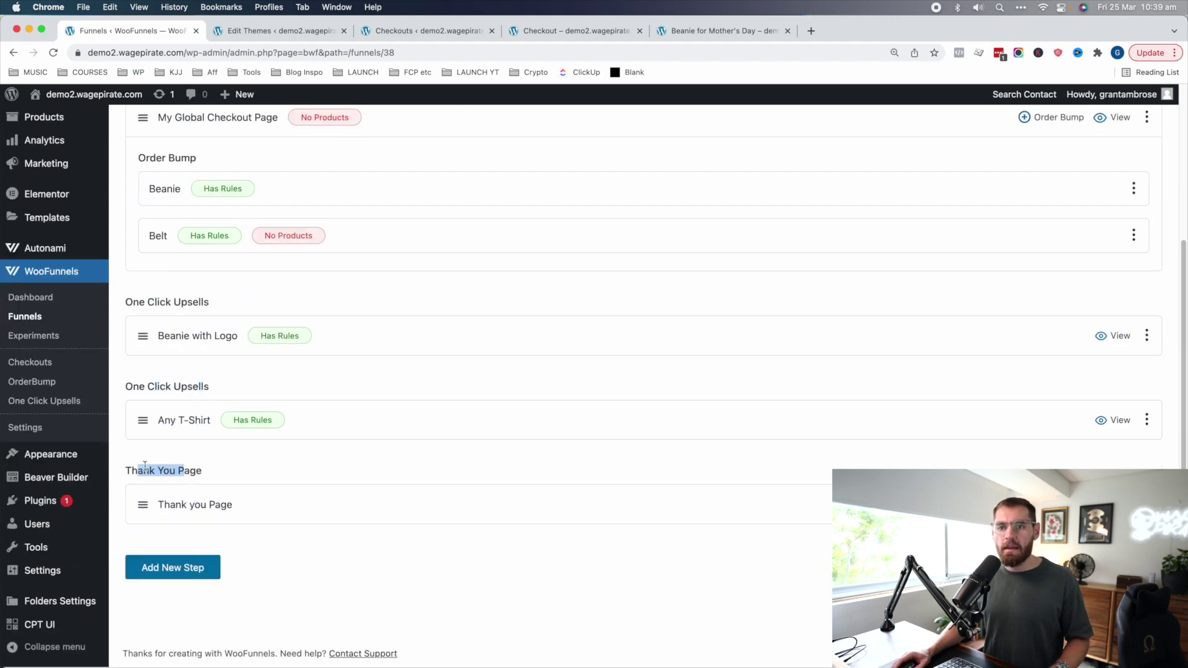
Open the Checkouts settings, where My Global Checkout Page overrides the default WooCommerce checkout
scroll(174, 371, "up", 5)
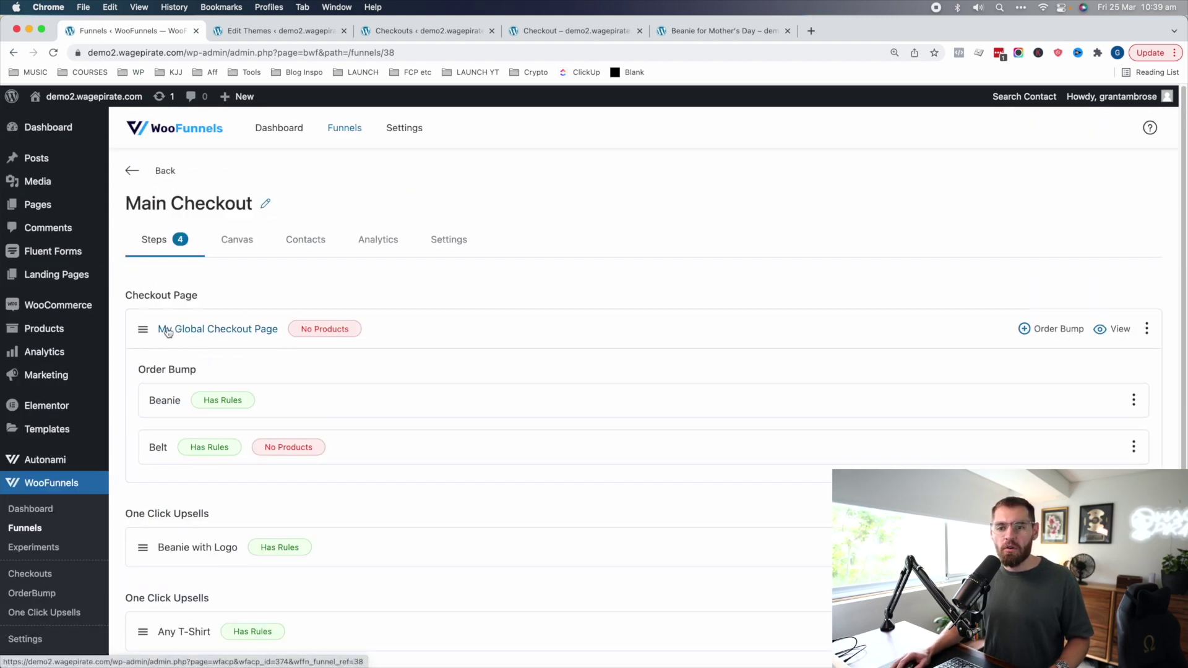
scroll(71, 591, "down", 1)
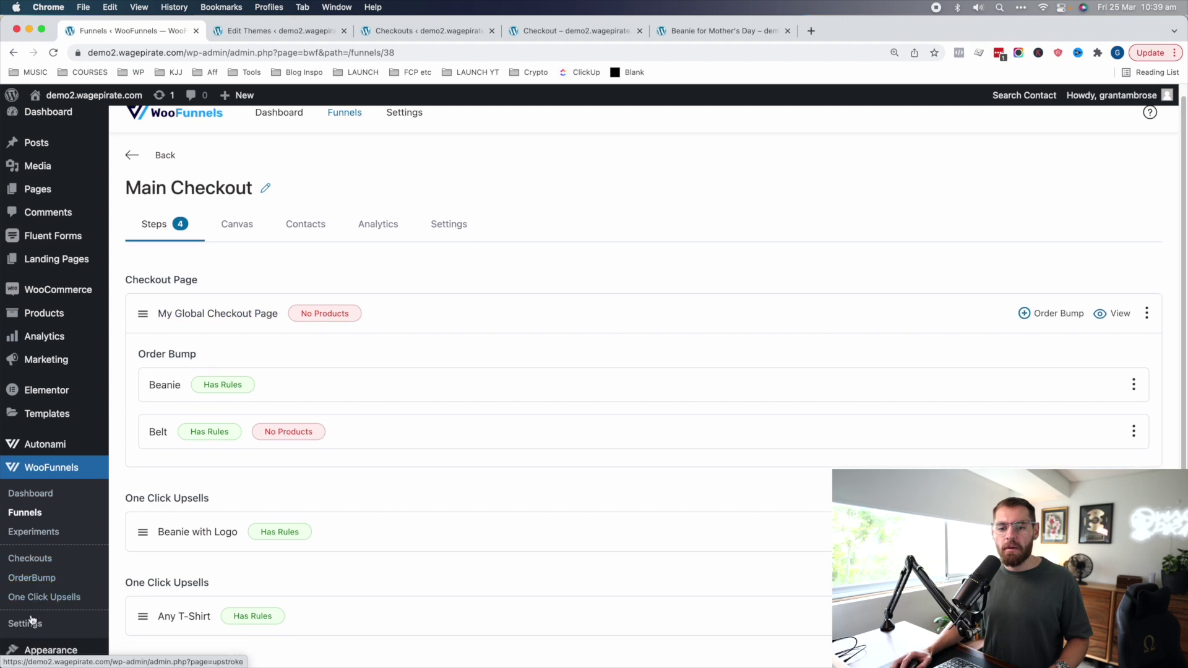
left_click(35, 623)
left_click(415, 192)
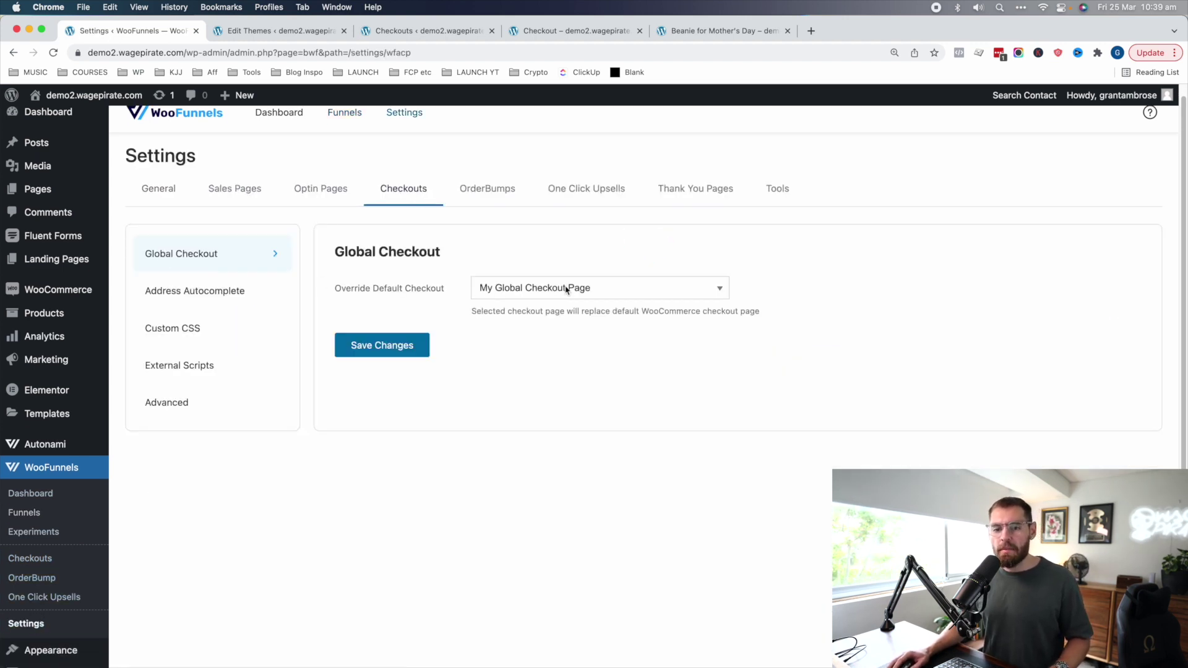
Open the Main Checkout funnel from the Funnels list
scroll(127, 421, "down", 3)
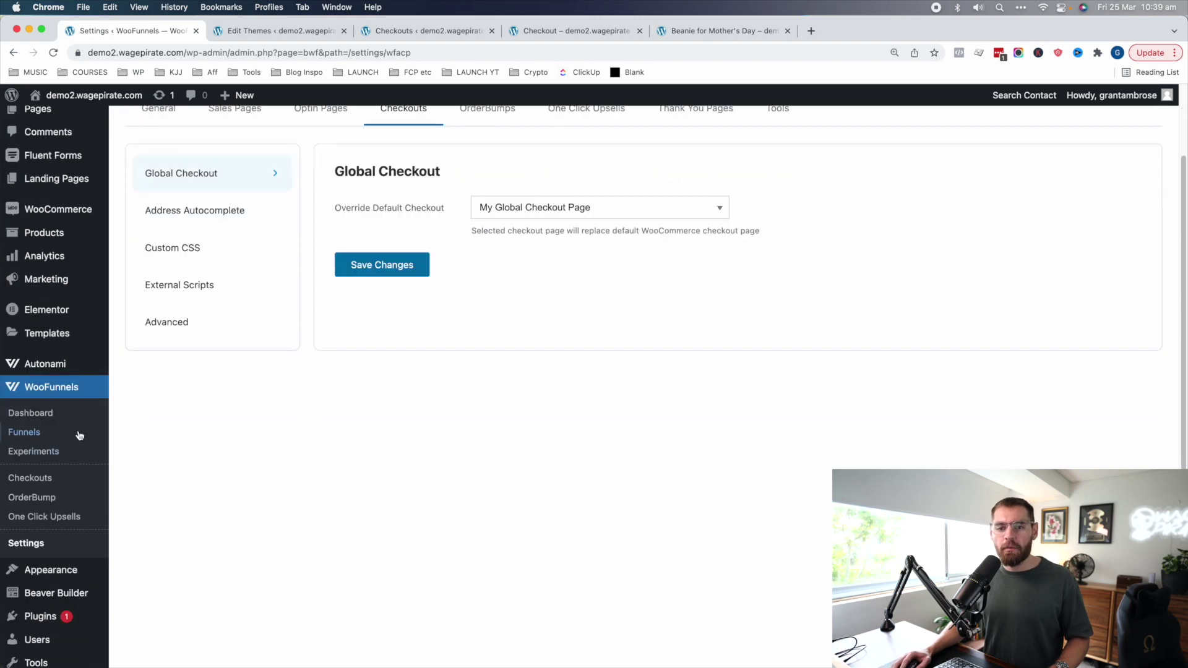
left_click(24, 431)
left_click(236, 334)
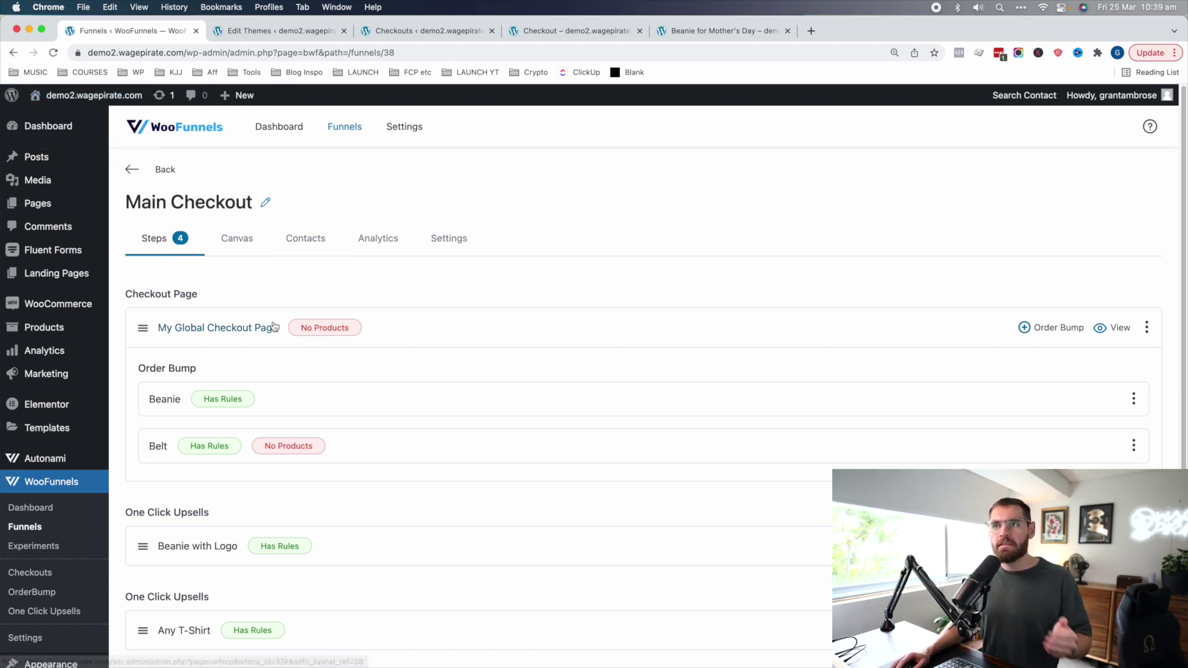
In a new storefront tab, add two Beanies to the cart, open checkout, then return
left_click(74, 132, "super")
left_click(279, 30)
left_click(498, 557)
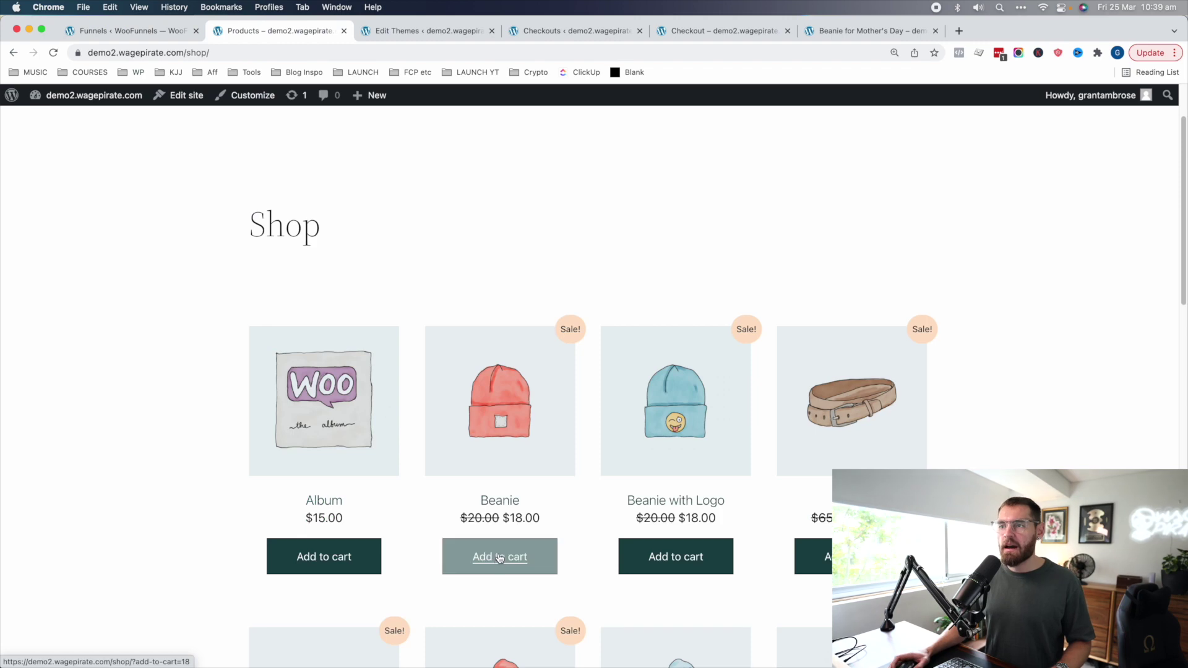
left_click(570, 179)
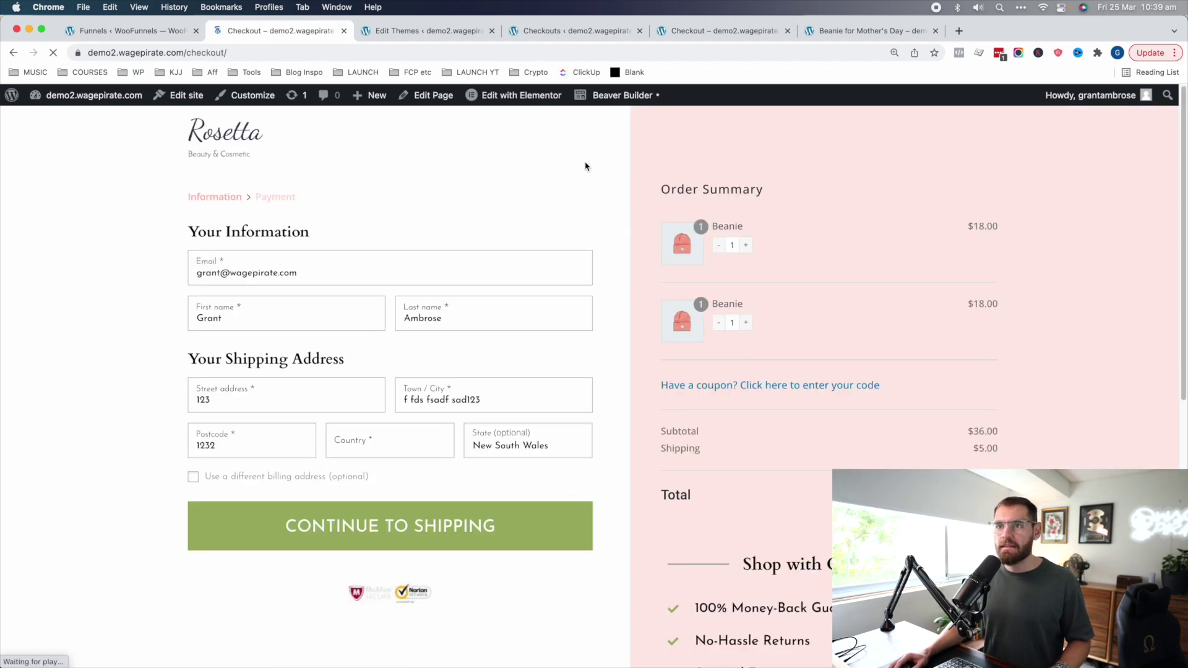
left_click(133, 30)
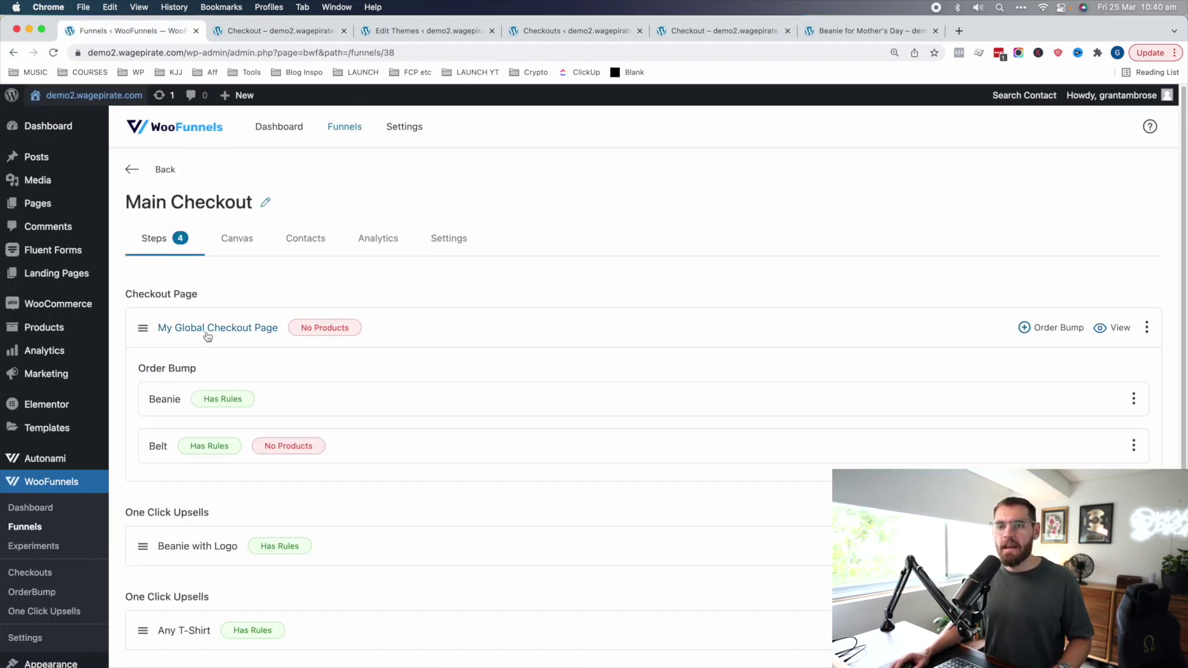
Open the One Click Upsells list, showing the Beanie (#513) funnel, in a new tab
scroll(223, 329, "down", 4)
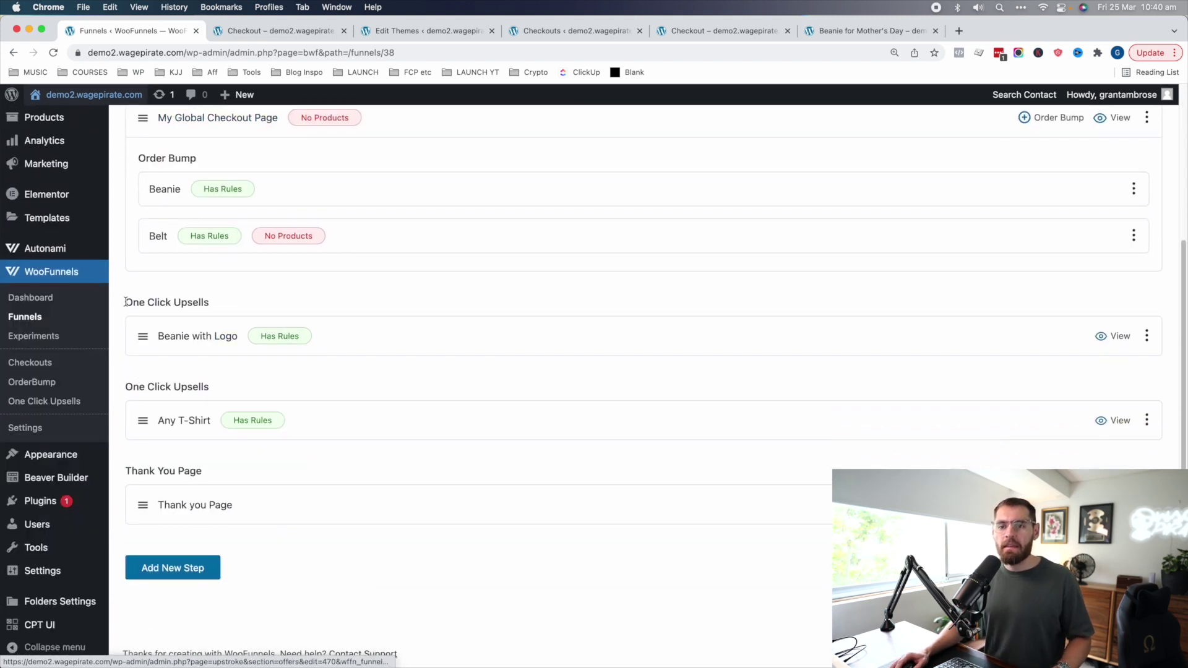
left_click_drag(126, 302, 198, 301)
left_click(191, 302)
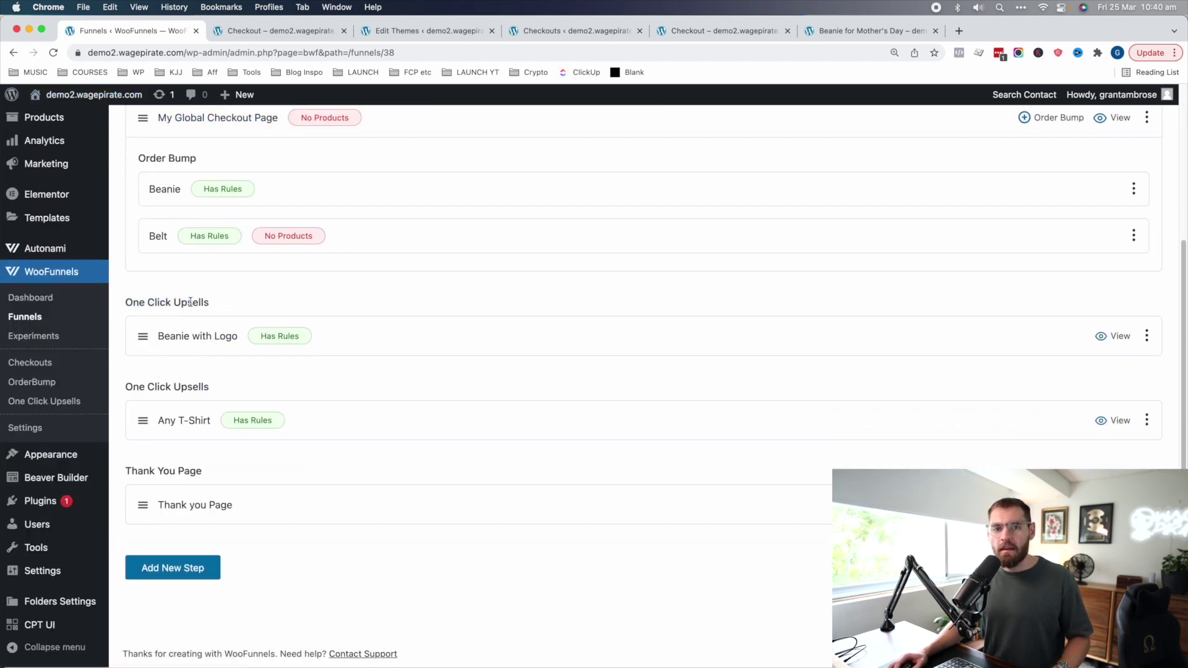
scroll(187, 304, "up", 1)
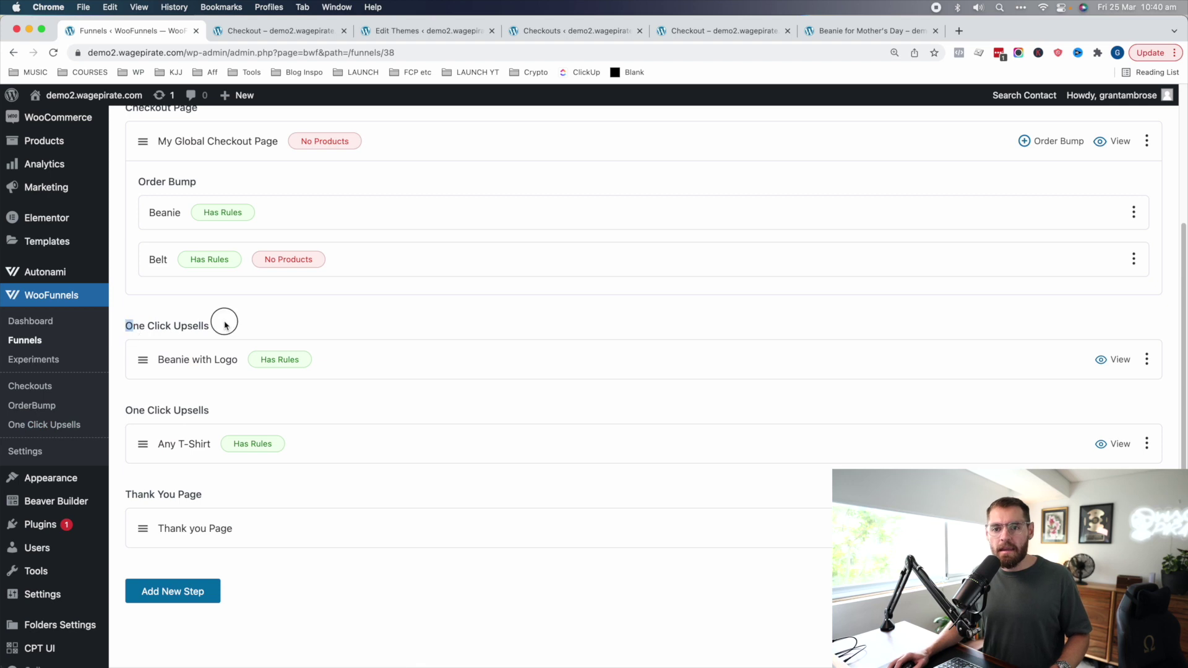
left_click_drag(132, 326, 205, 326)
left_click(64, 423, "super")
key("super+3")
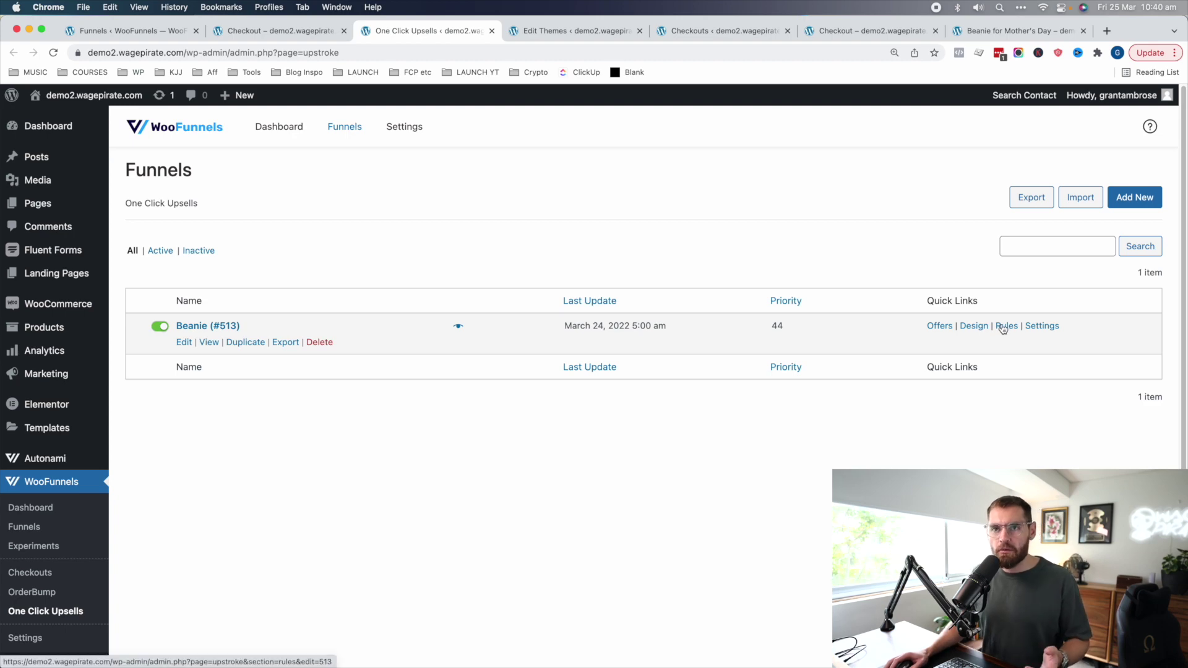
key("super+1")
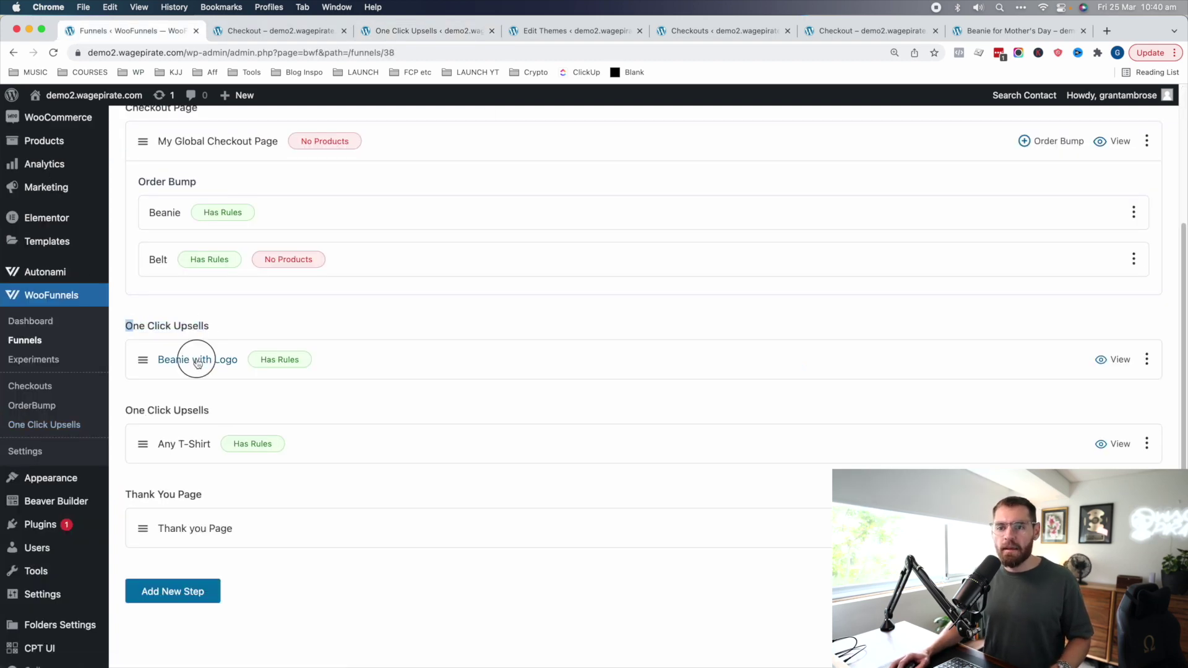
left_click(198, 363)
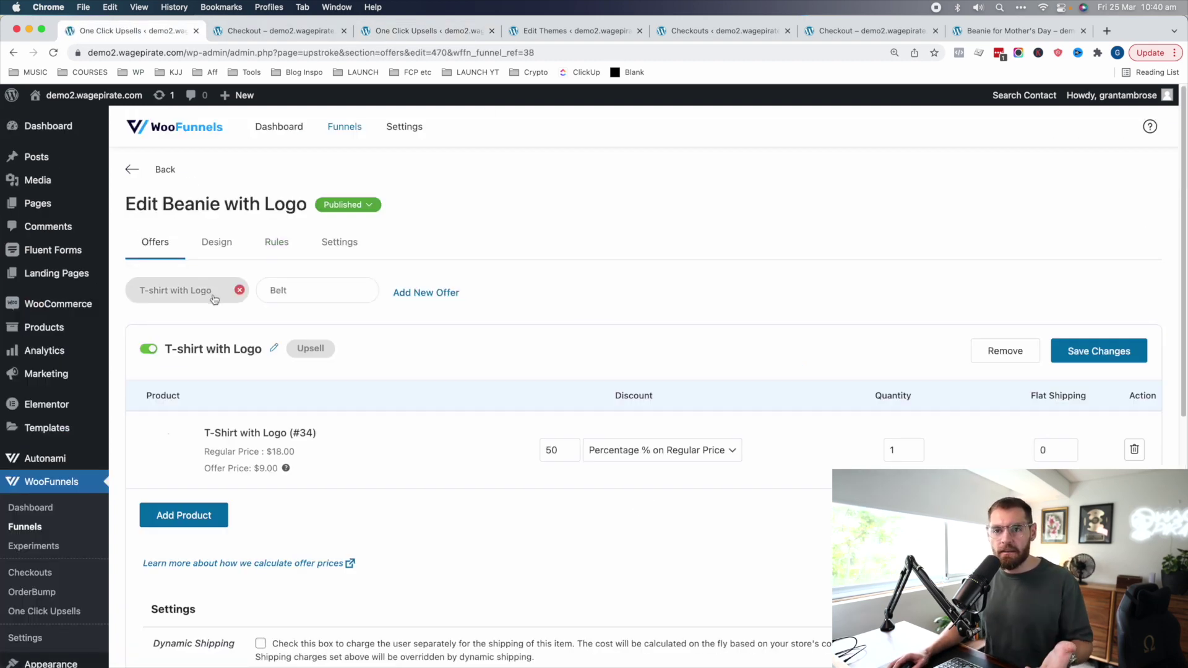
left_click(279, 242)
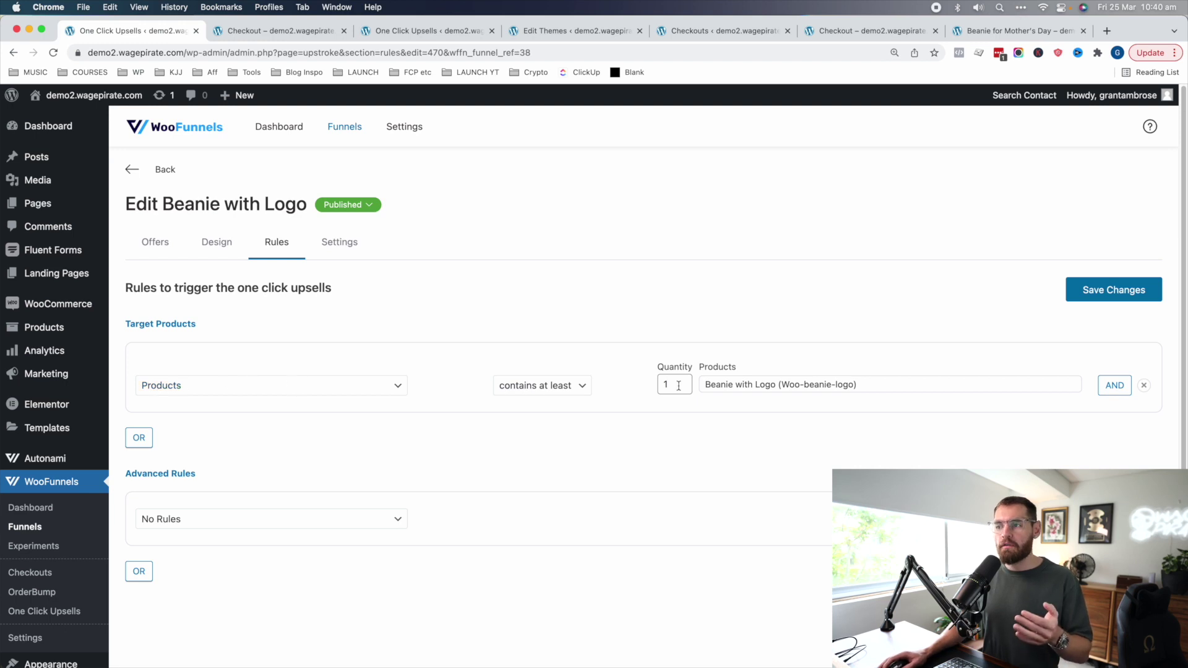
left_click(146, 241)
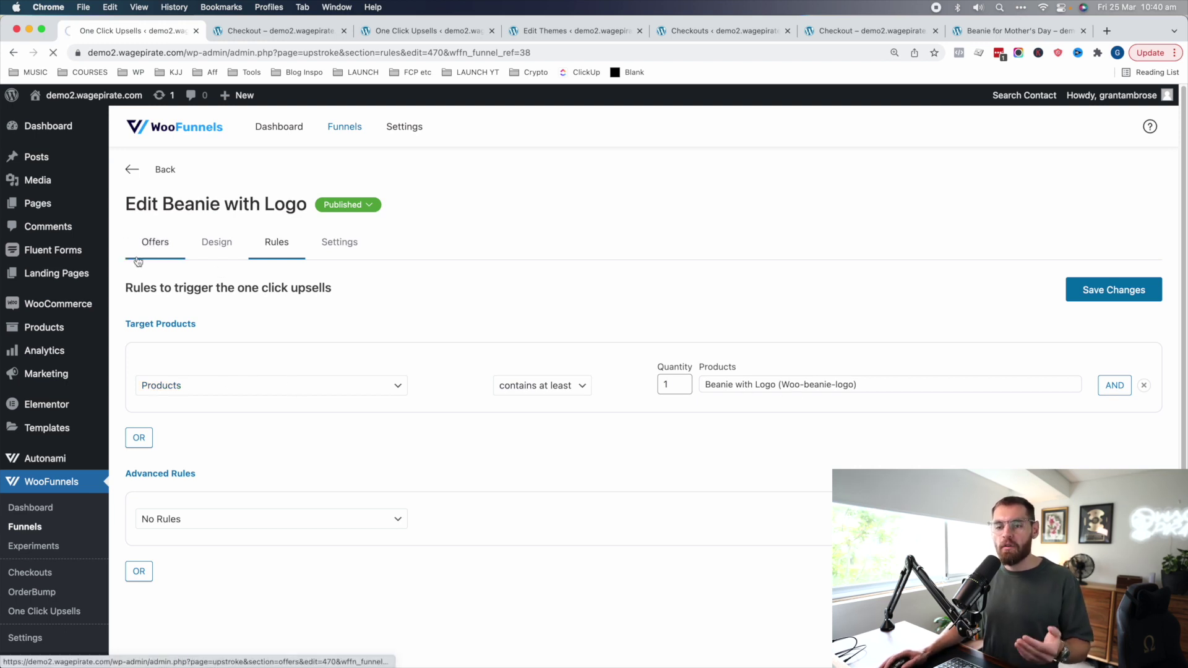
left_click(164, 172)
scroll(189, 432, "down", 1)
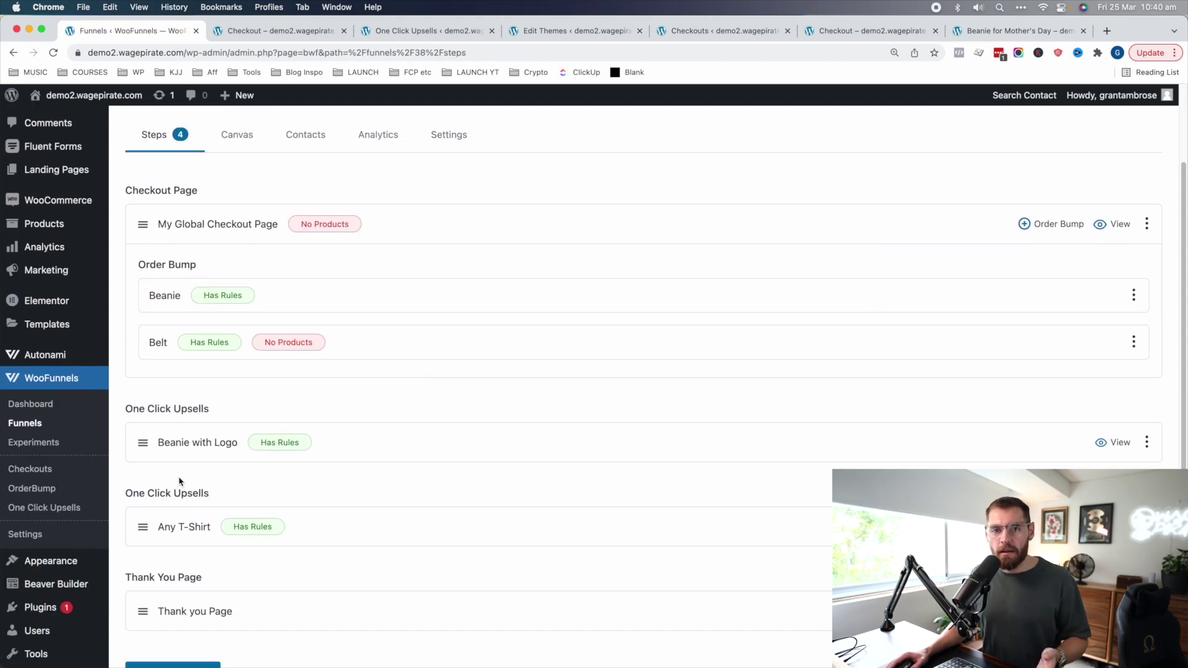
scroll(180, 481, "down", 3)
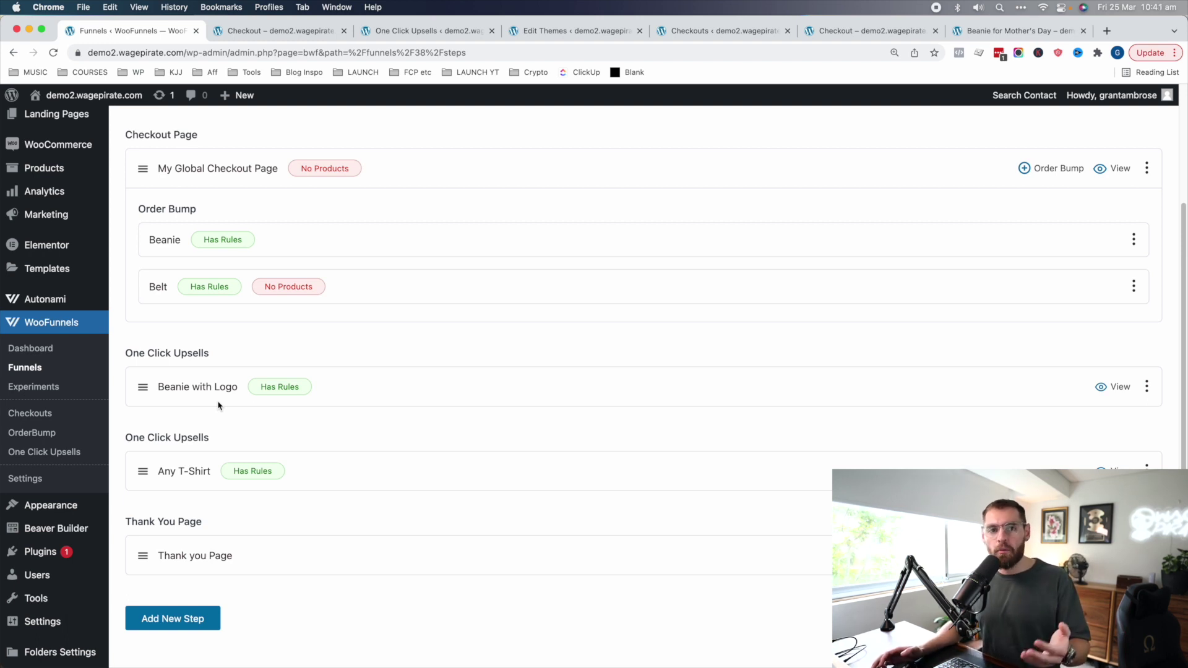
left_click(38, 456, "super")
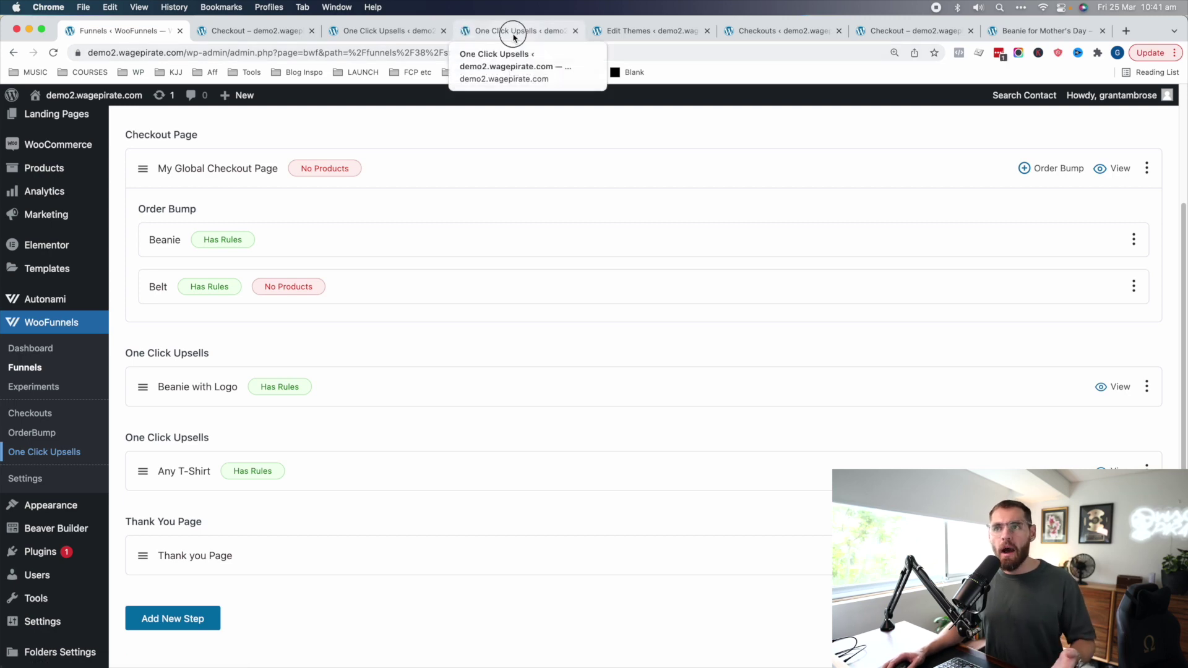
left_click(513, 30)
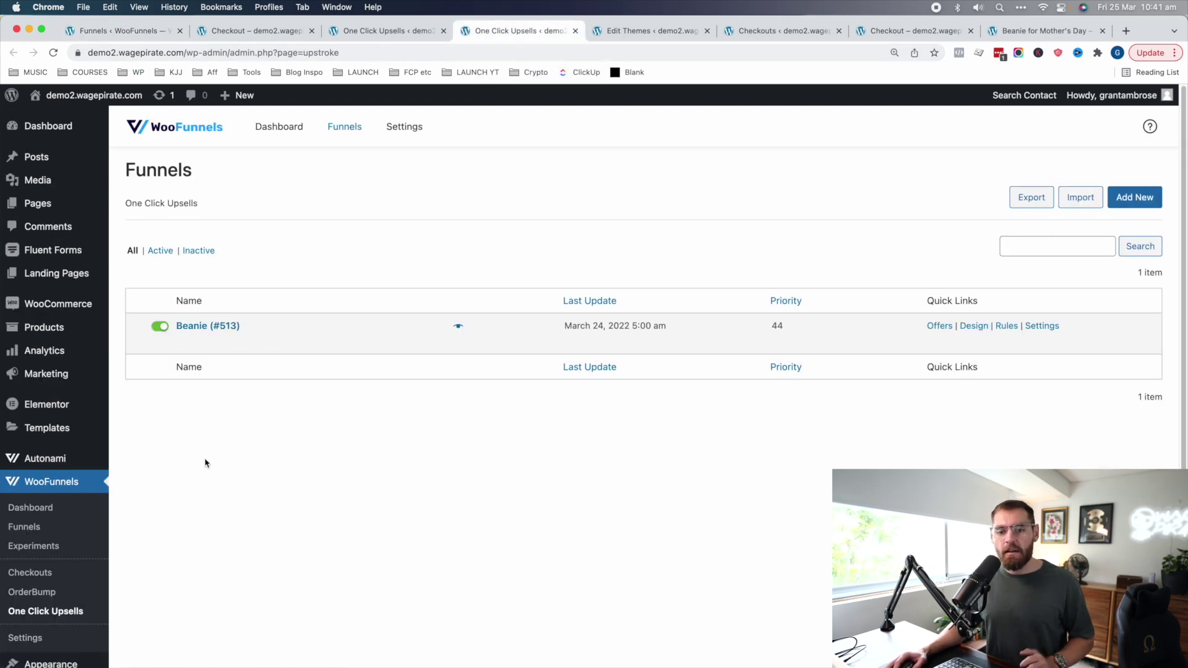
left_click(160, 34)
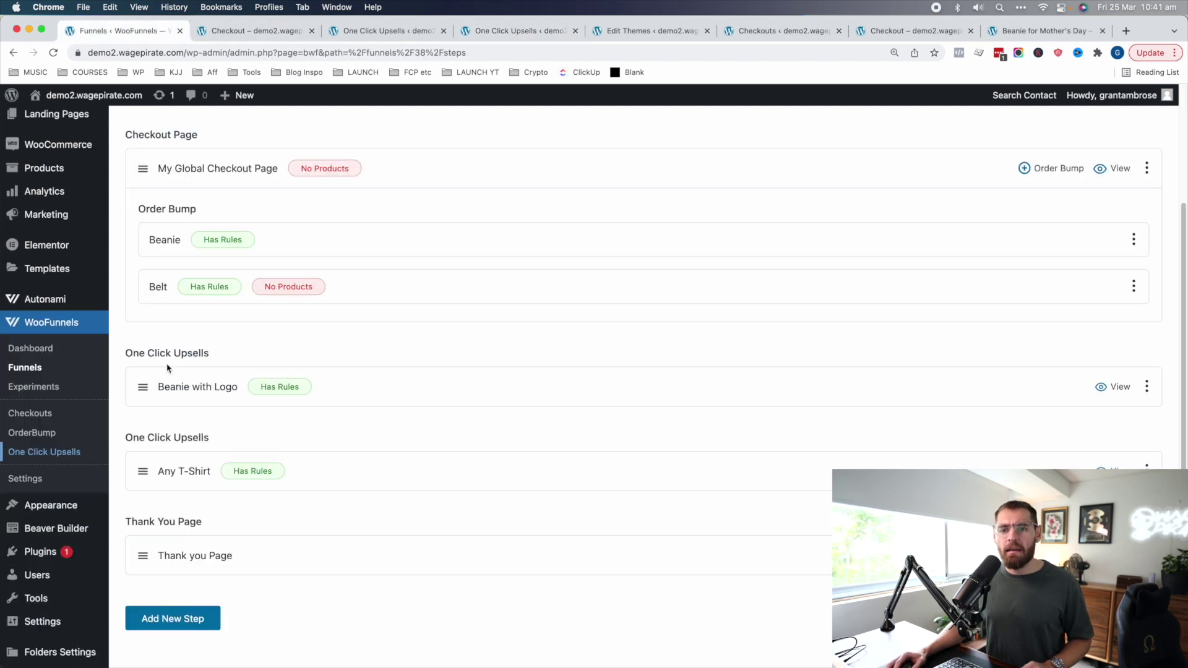
left_click_drag(133, 352, 198, 350)
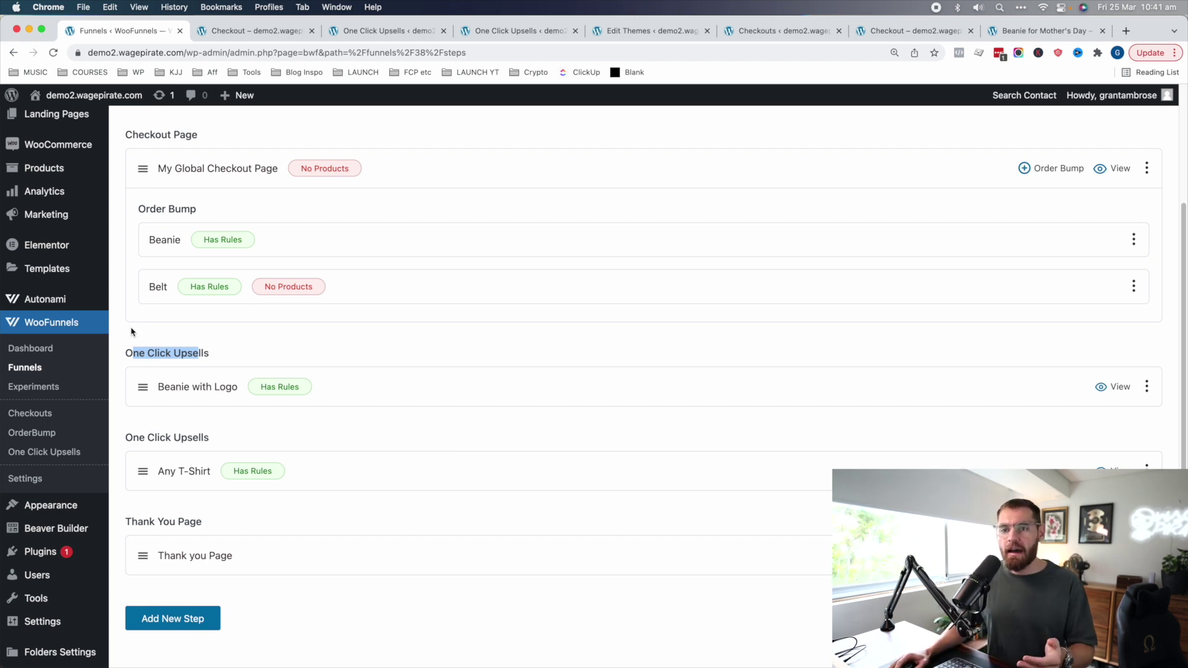
left_click_drag(162, 134, 189, 132)
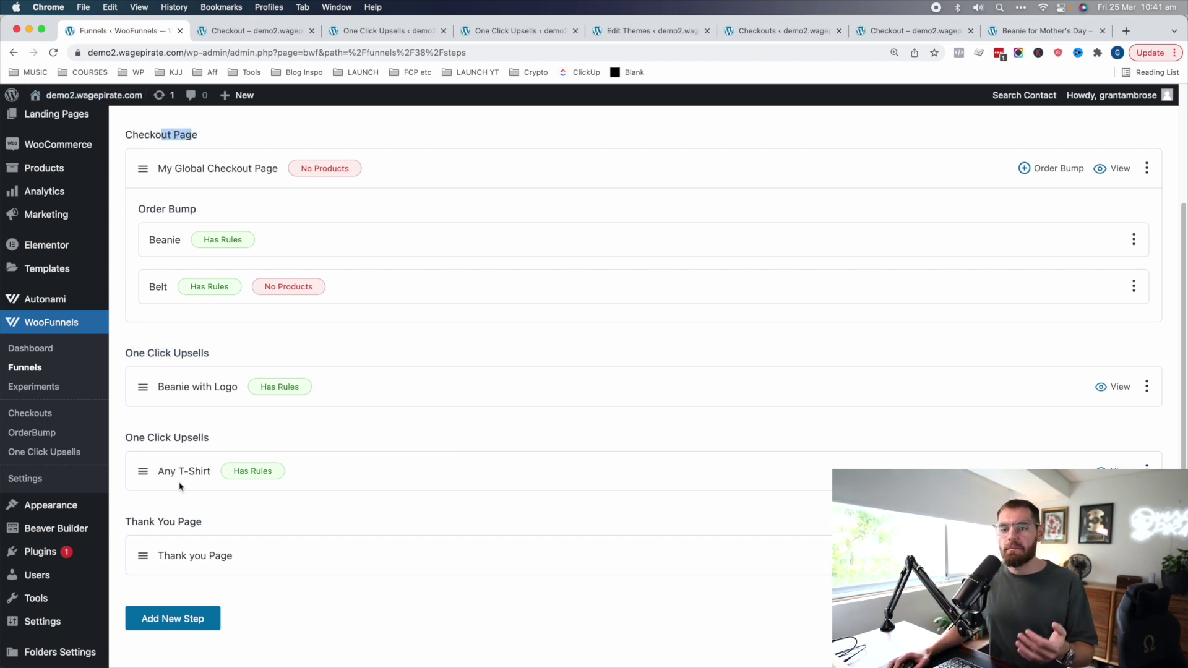
left_click_drag(140, 521, 197, 522)
left_click_drag(150, 353, 188, 354)
left_click_drag(146, 439, 202, 439)
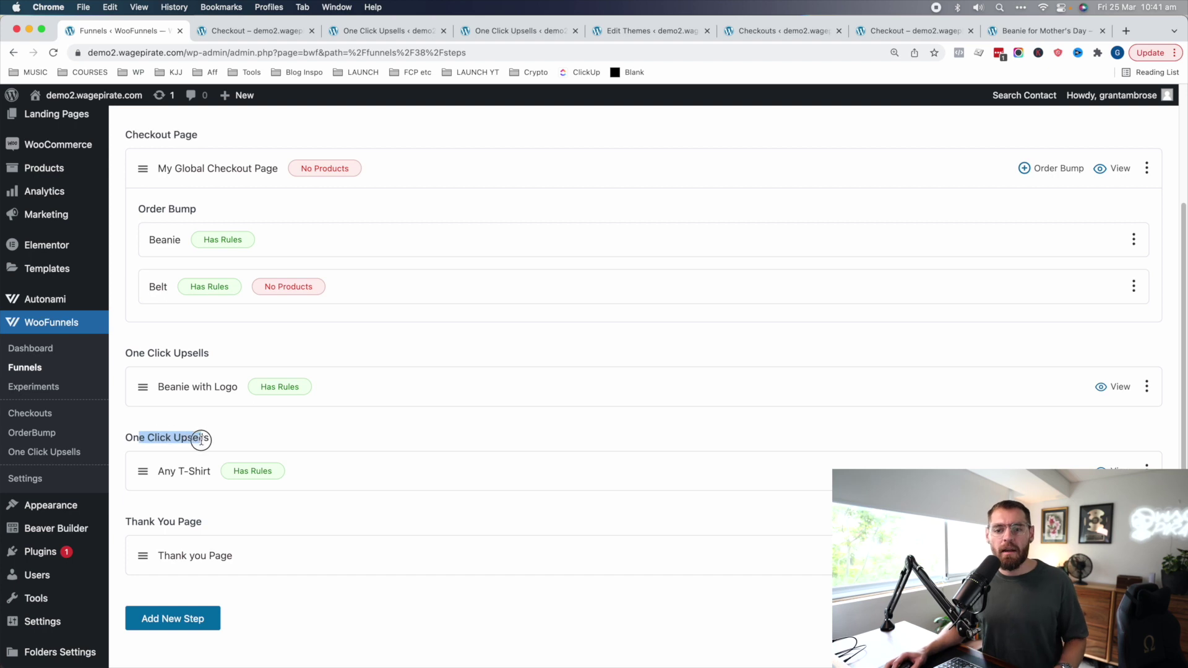
left_click(199, 447)
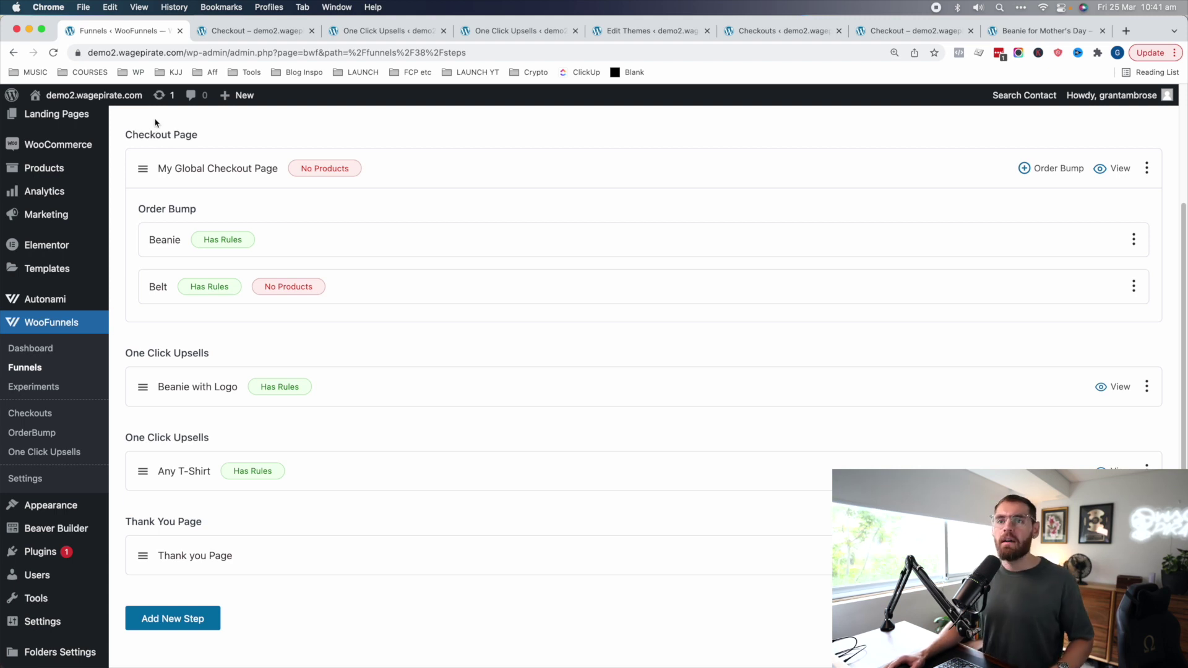
left_click_drag(144, 135, 197, 132)
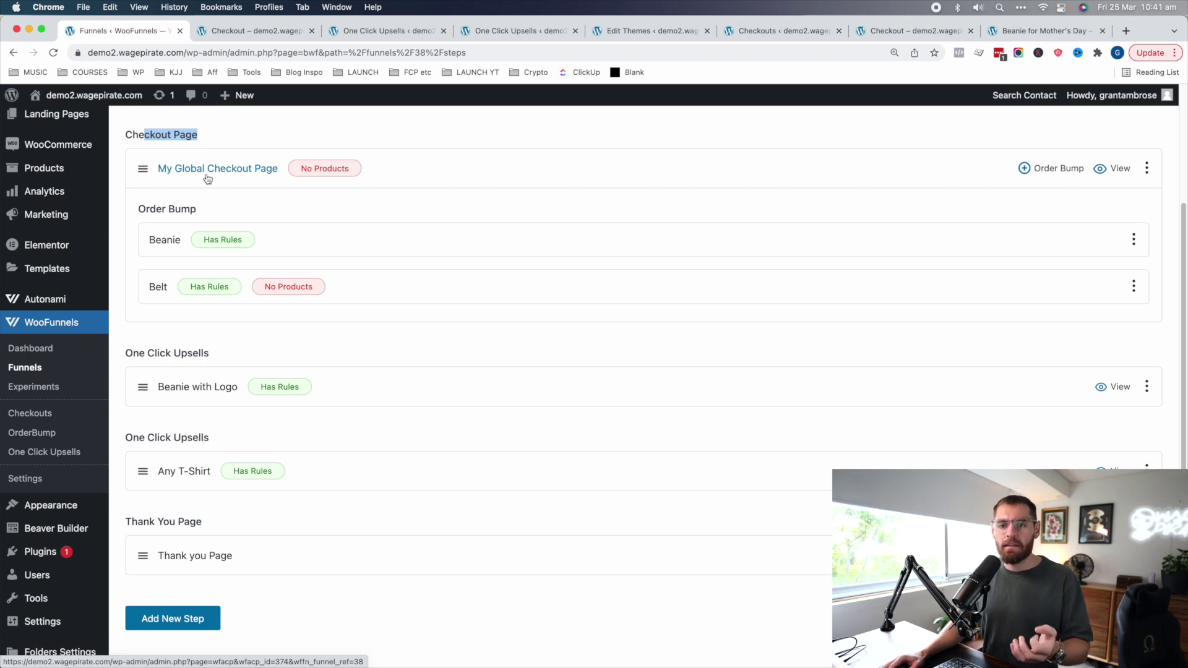
left_click_drag(201, 354, 133, 351)
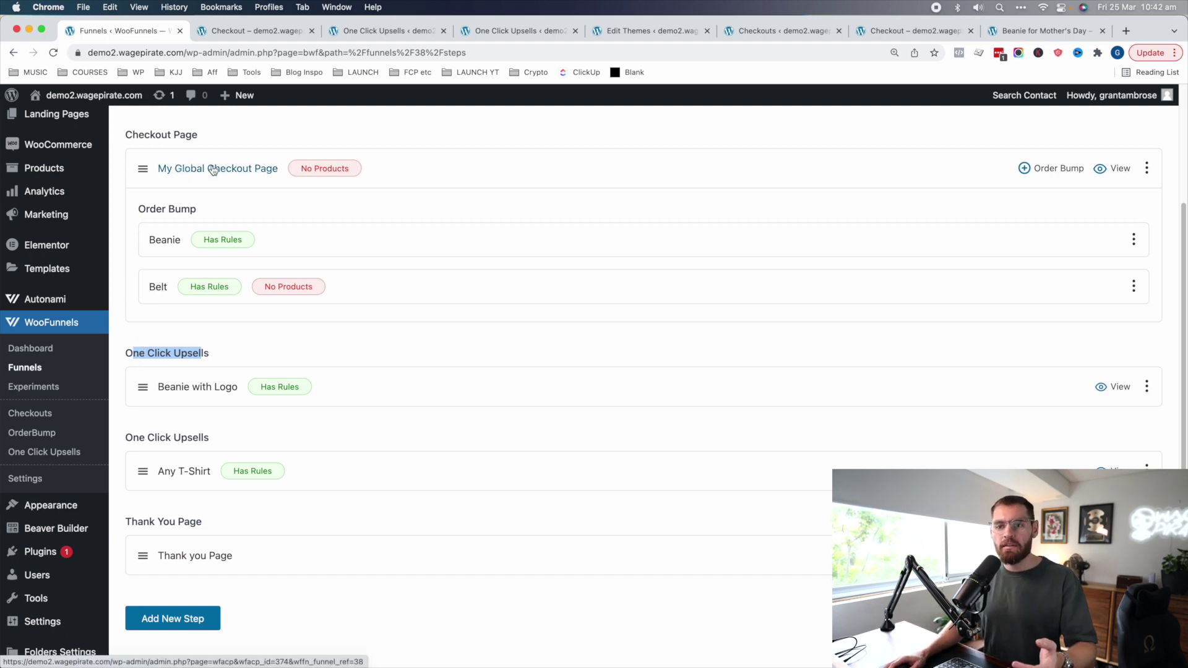
left_click_drag(193, 440, 140, 439)
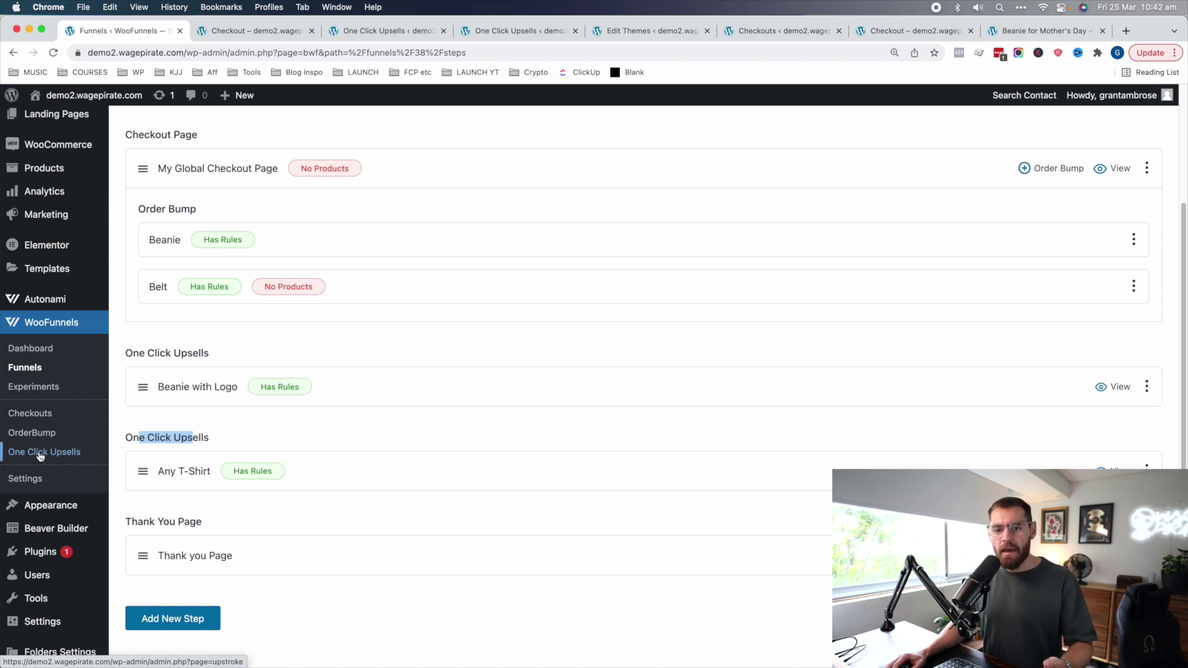
scroll(71, 454, "up", 1)
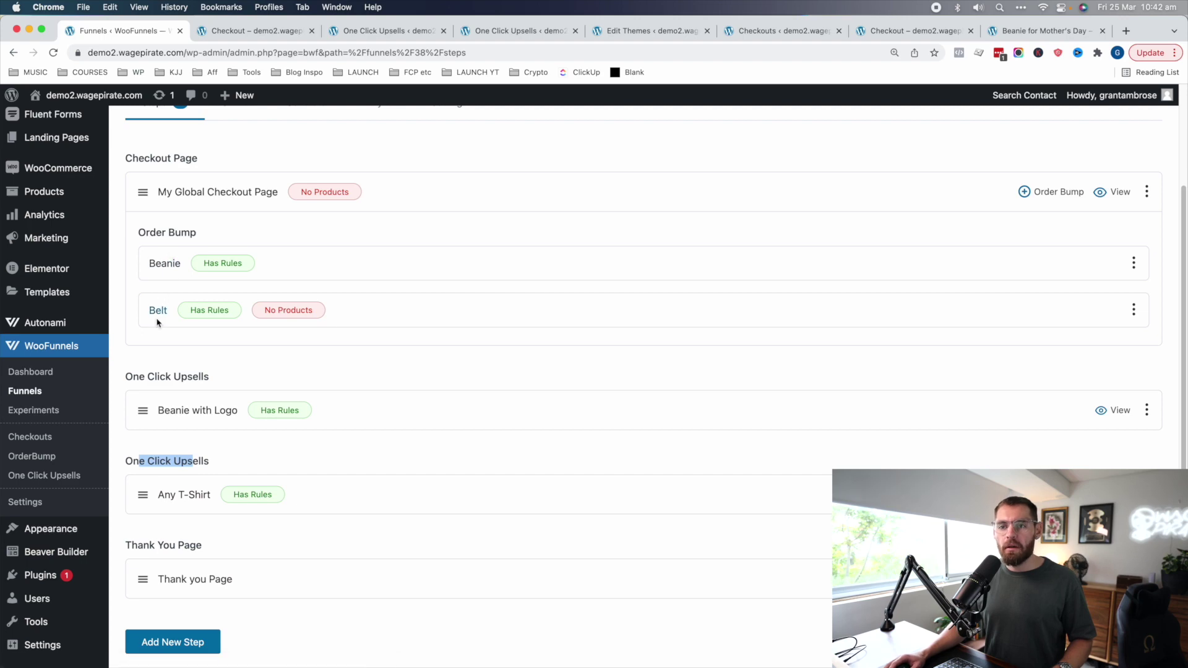
Set the Beanie order bump discount to 50, save it, and view its cart-total rule
left_click(174, 265)
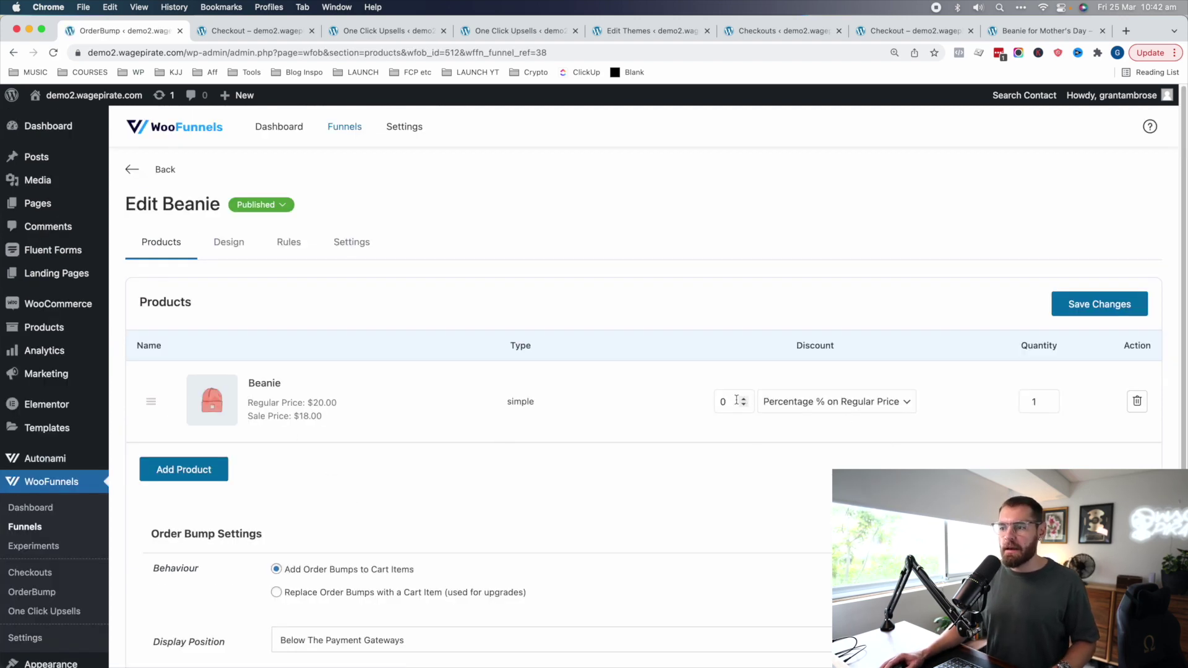
double_click(729, 401)
type("50")
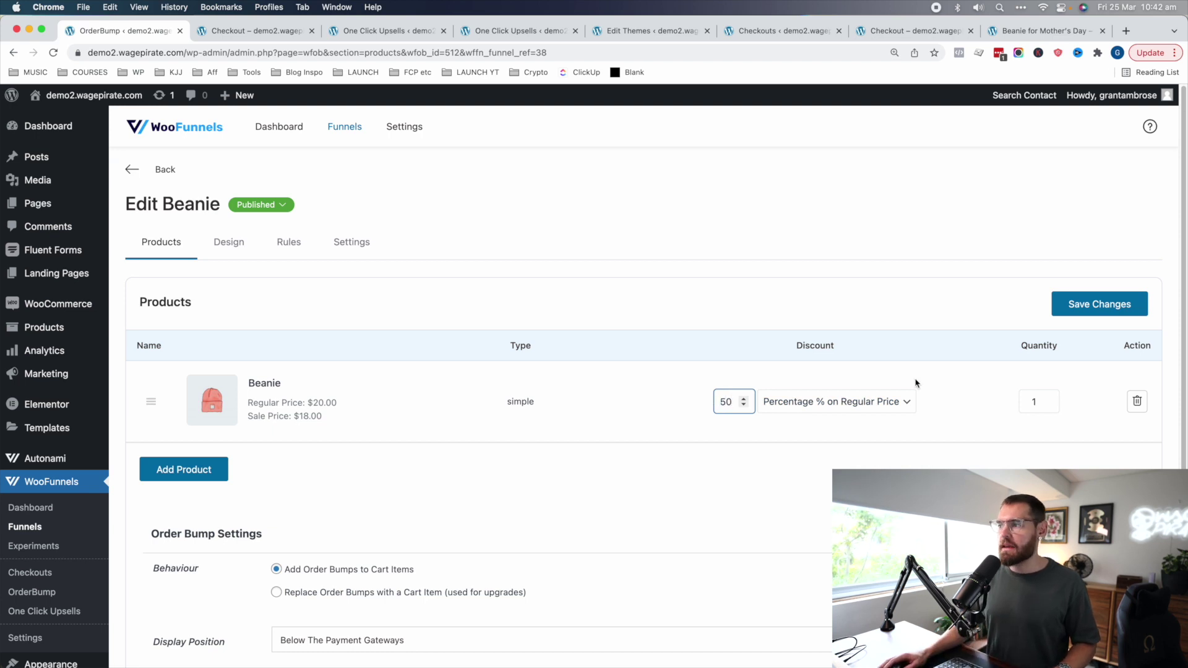
left_click(1142, 302)
left_click(292, 246)
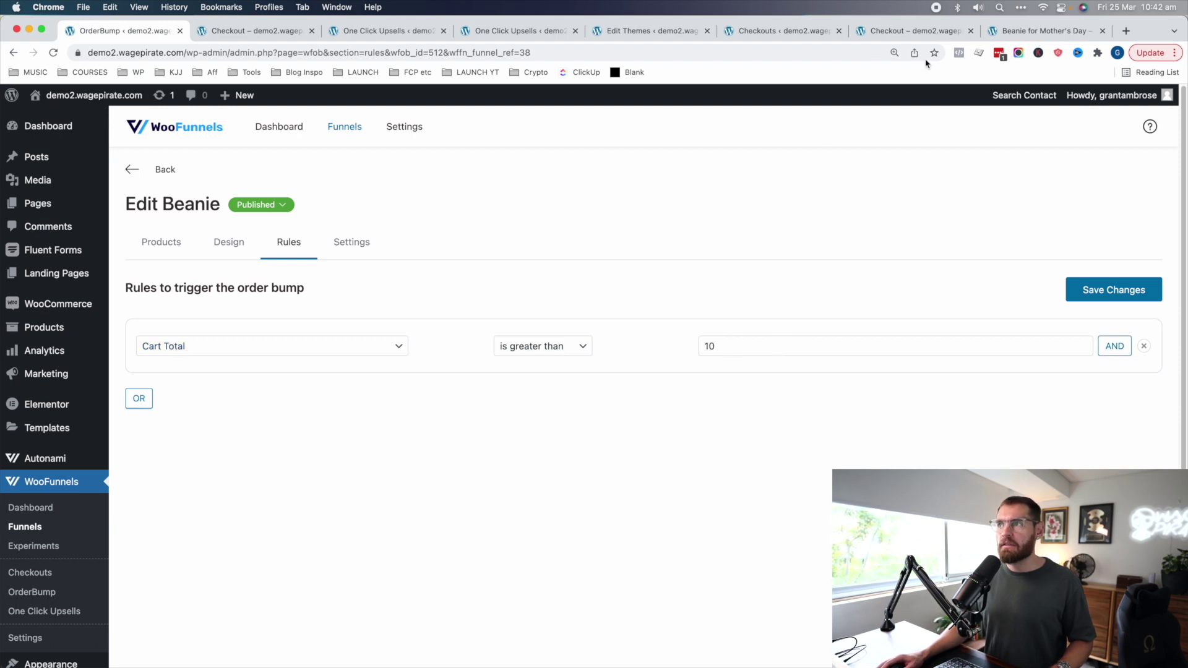
left_click(934, 32)
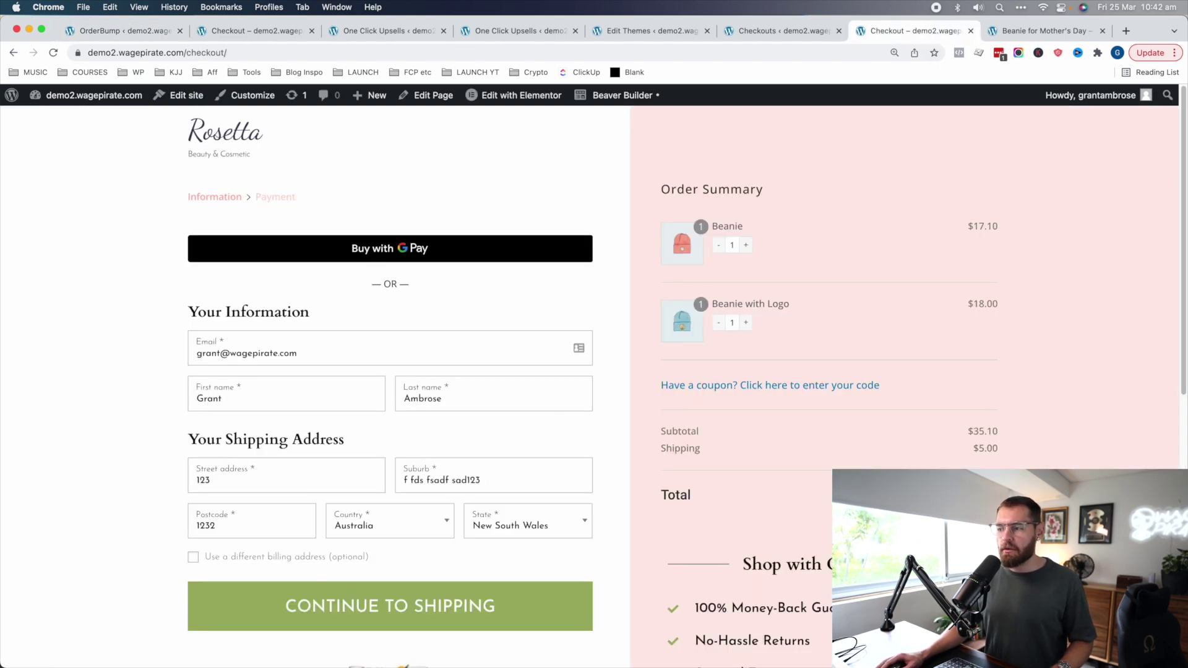
Advance the storefront checkout to payment and tick the $20.00 Beanie order bump
left_click(367, 604)
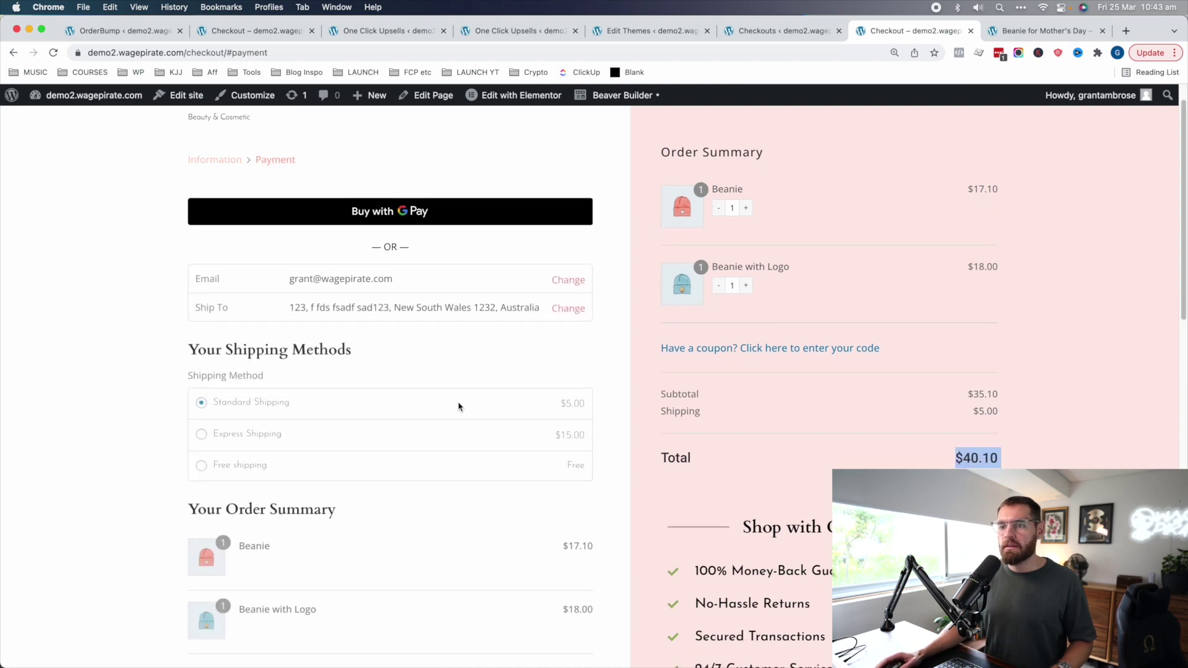
scroll(464, 413, "down", 8)
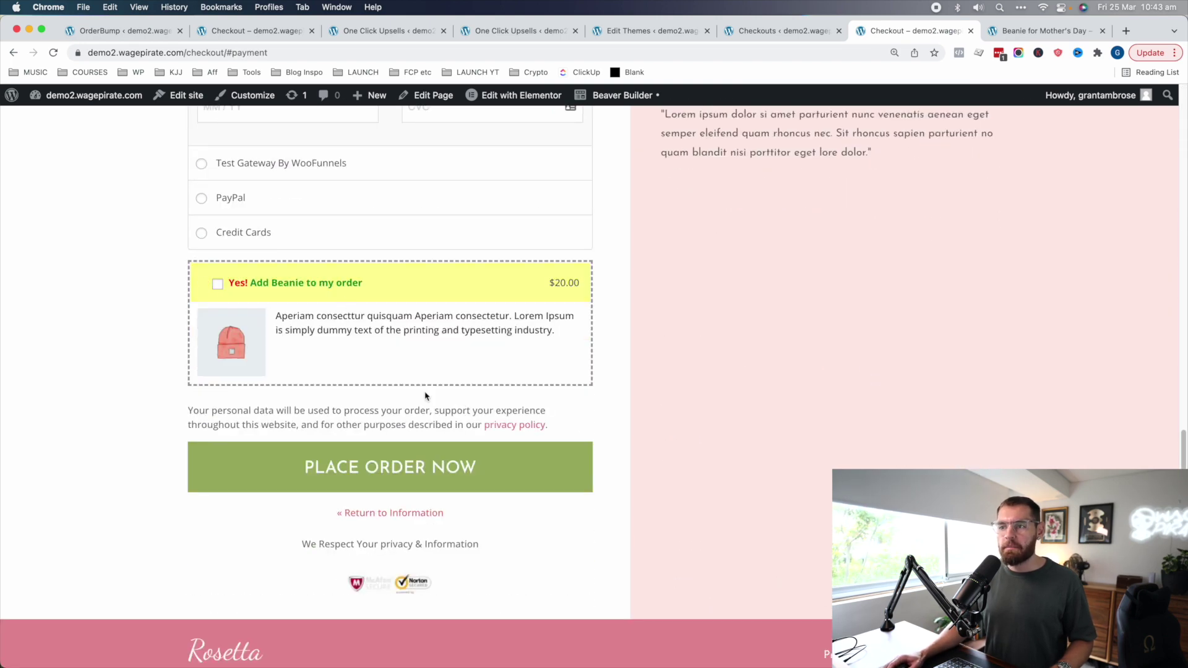
left_click(284, 284)
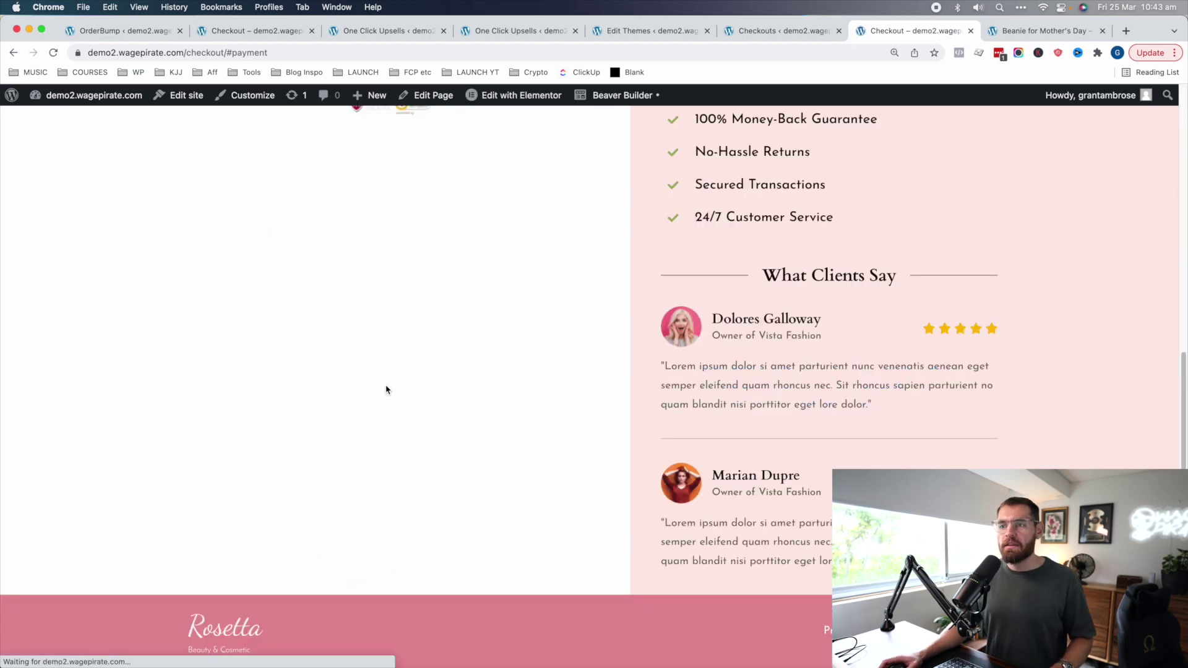
key("super+1")
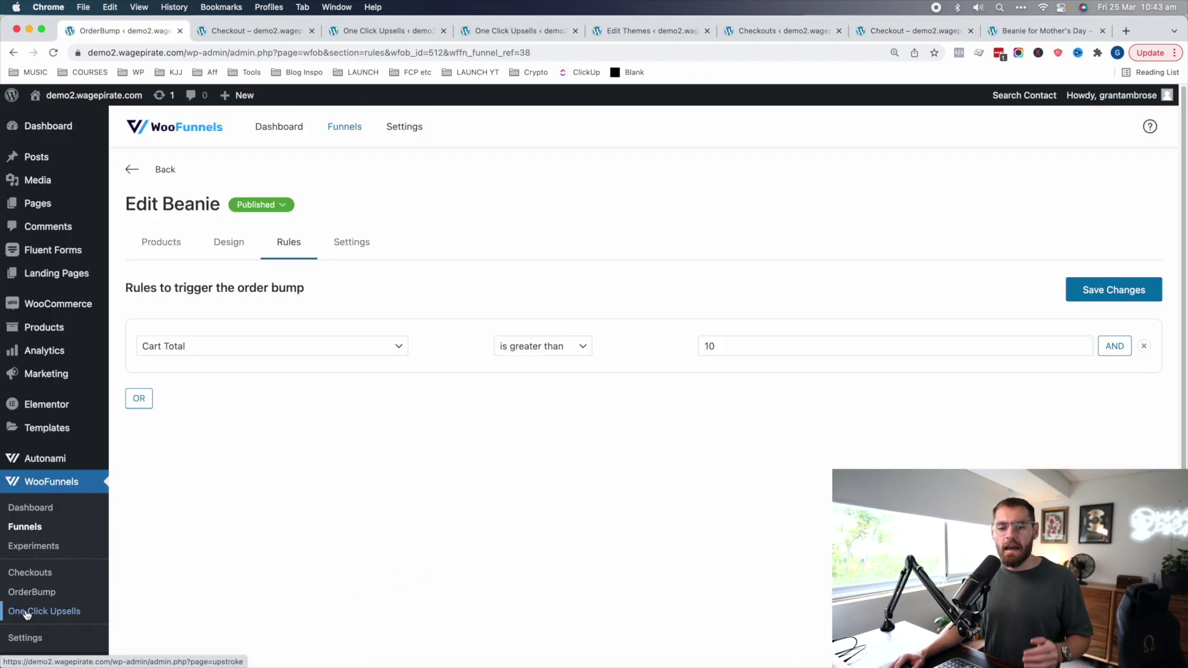
Review the WooFunnels Checkouts list, then return to the Cap and Main Checkout — Global funnels
left_click(55, 576)
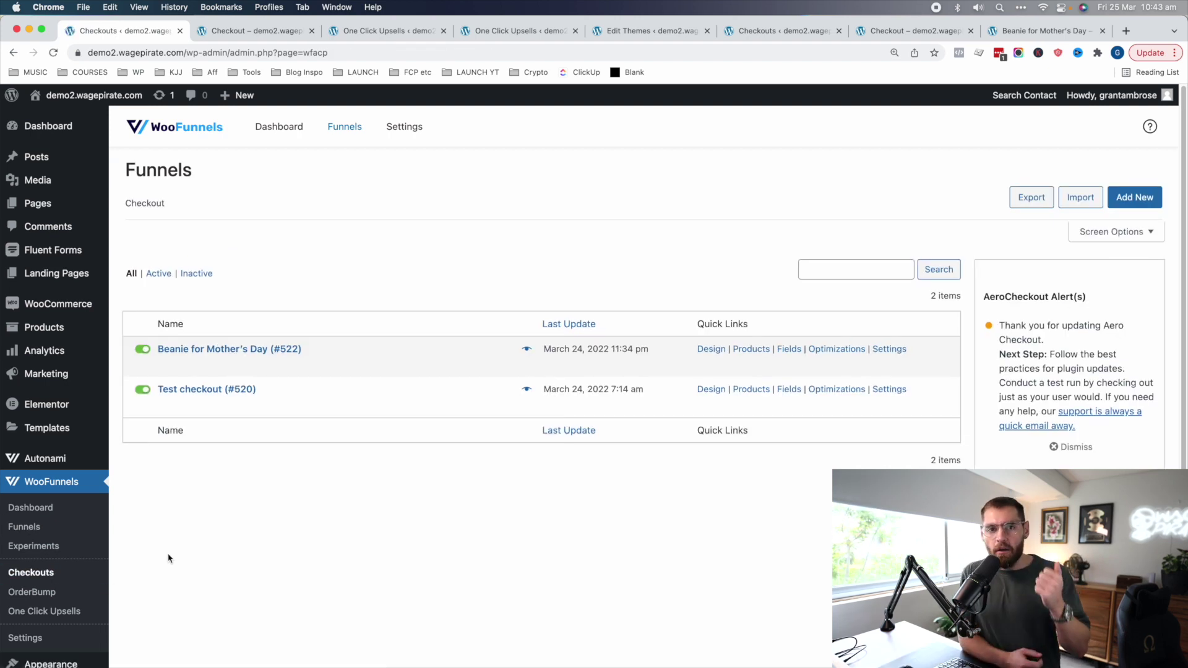
mouse_move(369, 355)
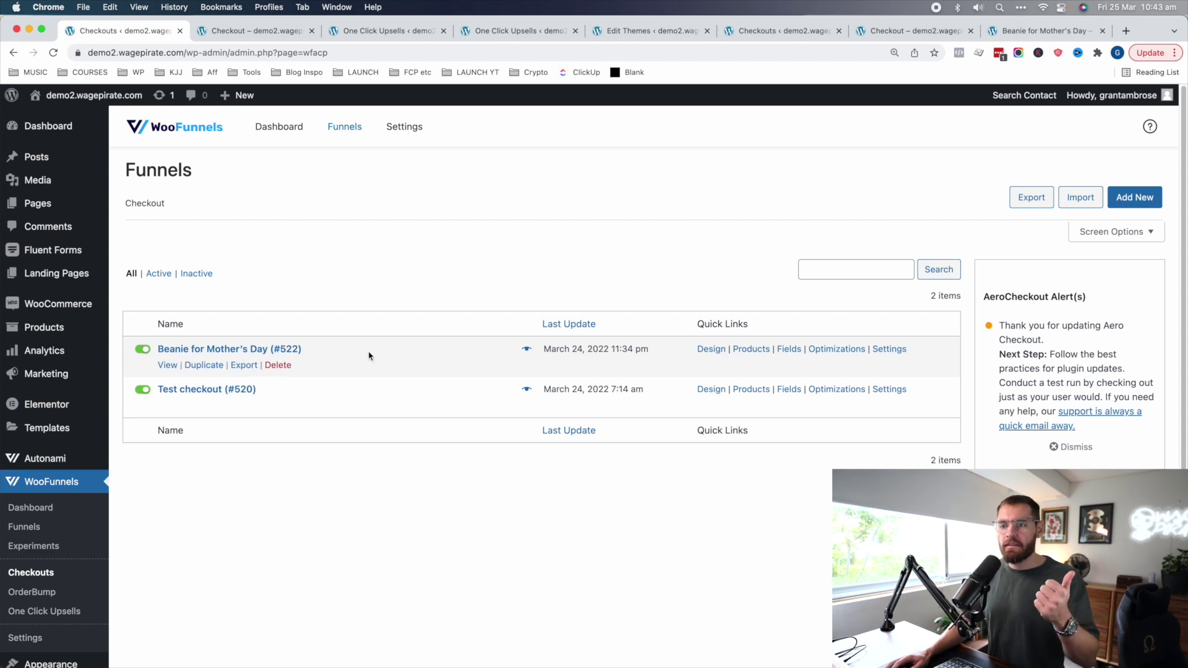
mouse_move(376, 413)
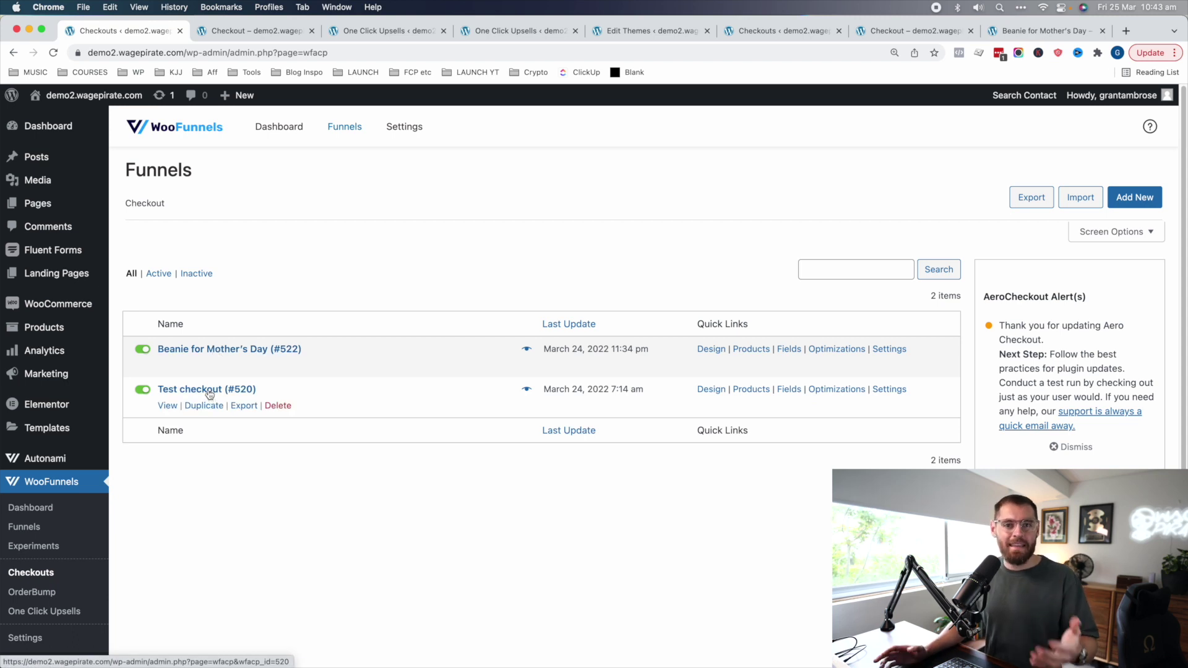
mouse_move(219, 354)
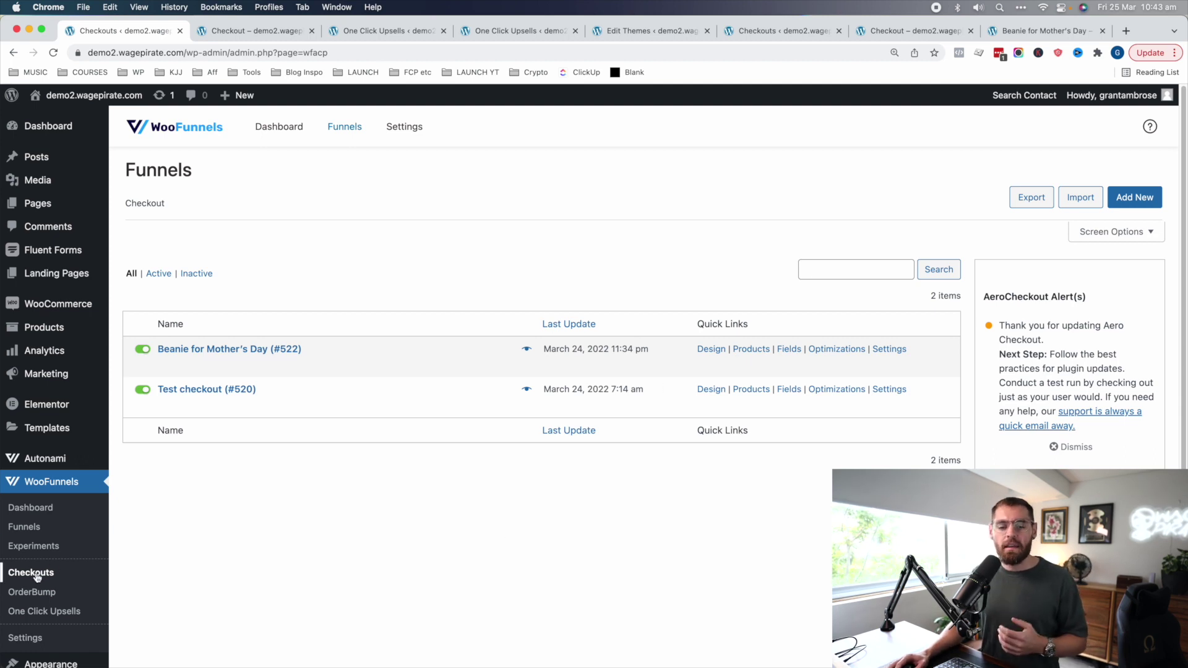
left_click(47, 529)
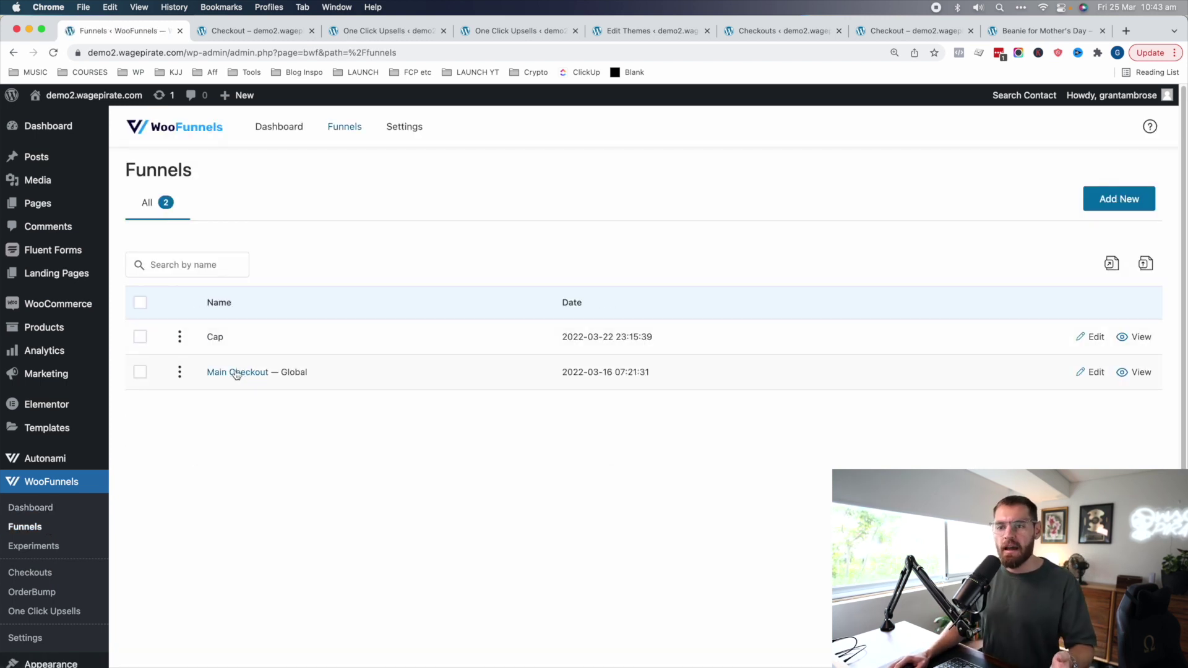
Open the Cap funnel and preview its landing page
left_click(218, 337)
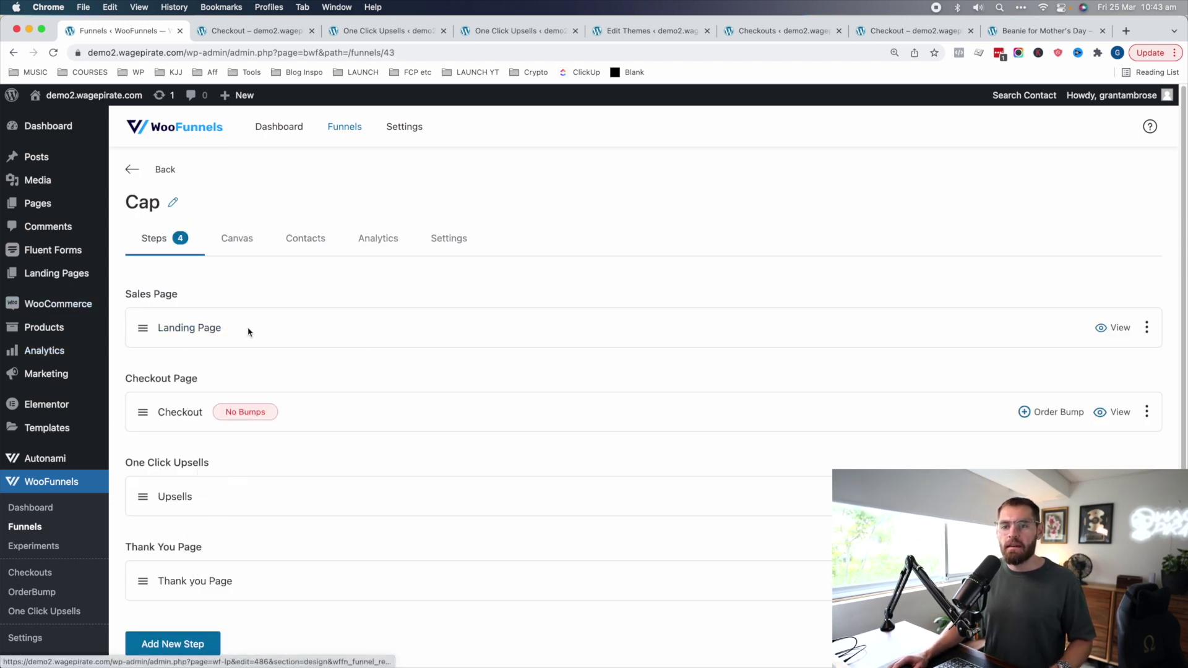
left_click(1112, 326)
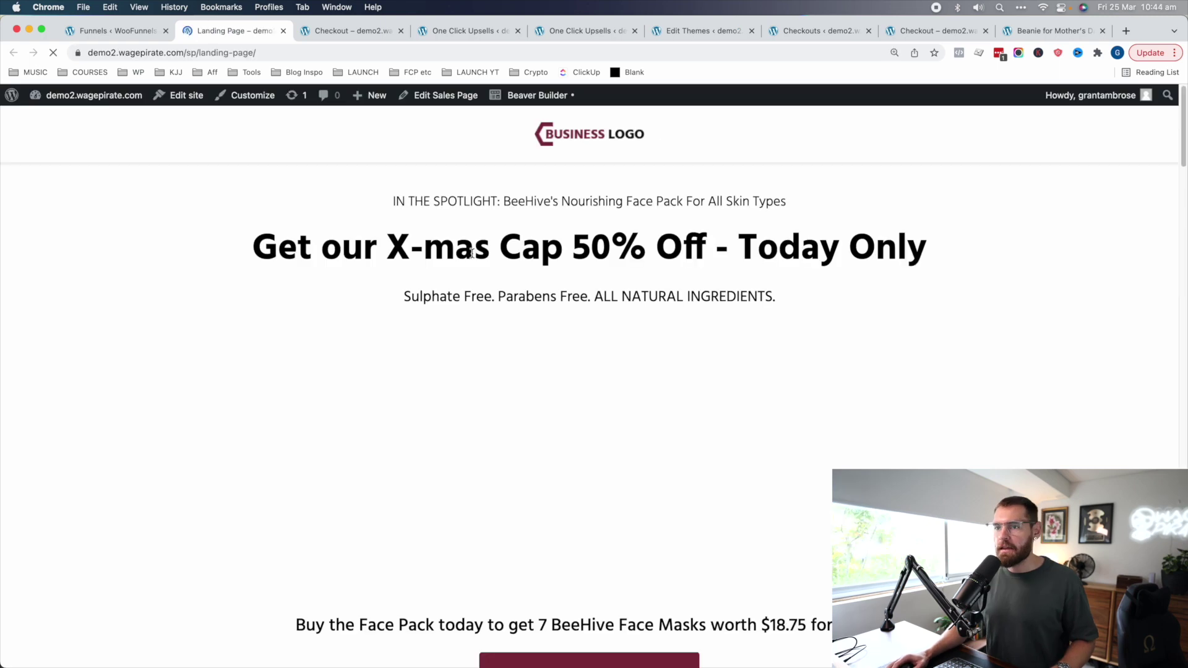
scroll(704, 433, "down", 3)
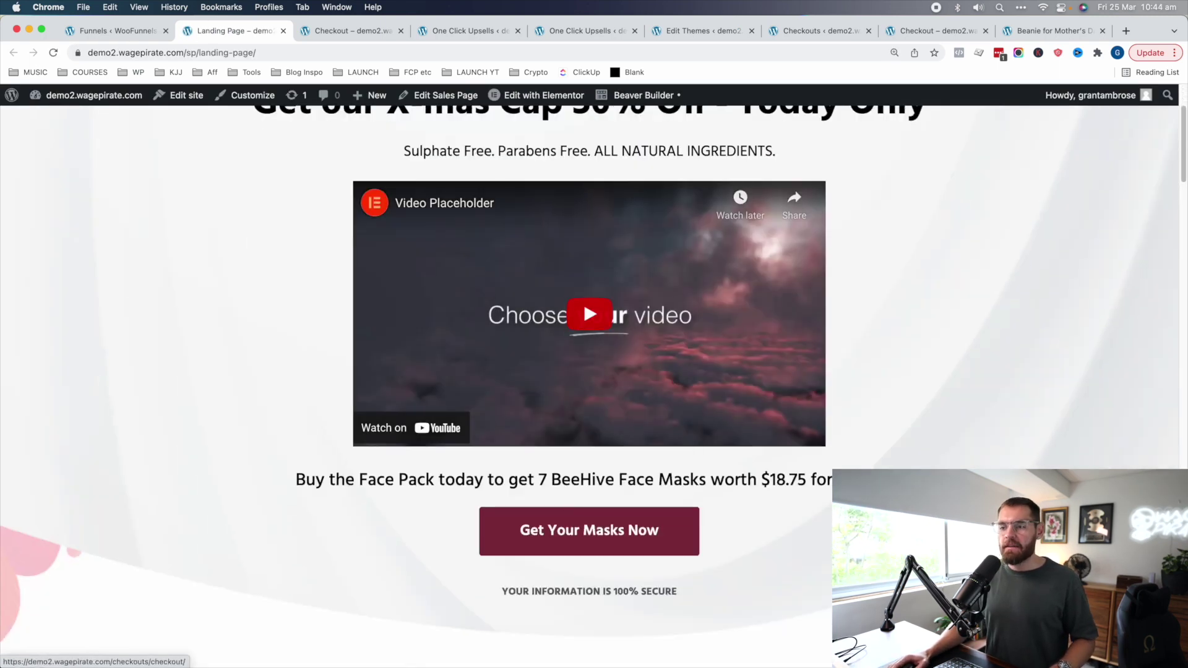
scroll(756, 510, "down", 2)
Go from the landing page to the Cap checkout showing Cap x1 at $16.00
left_click(635, 477)
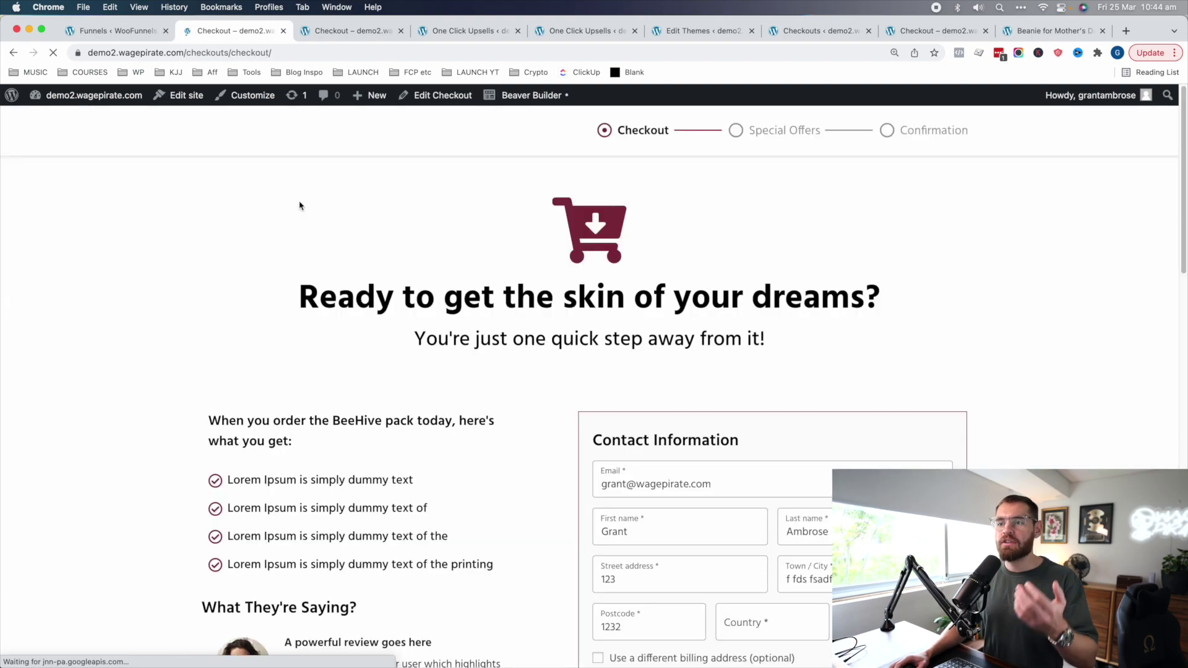
scroll(757, 479, "down", 10)
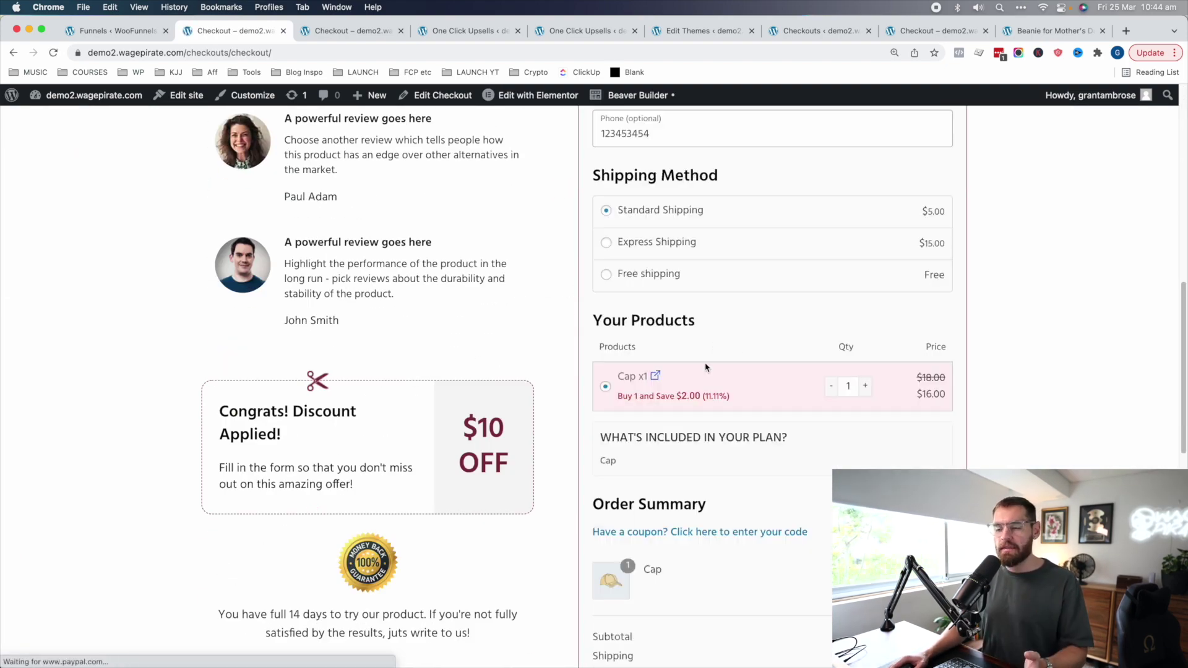
scroll(706, 367, "down", 12)
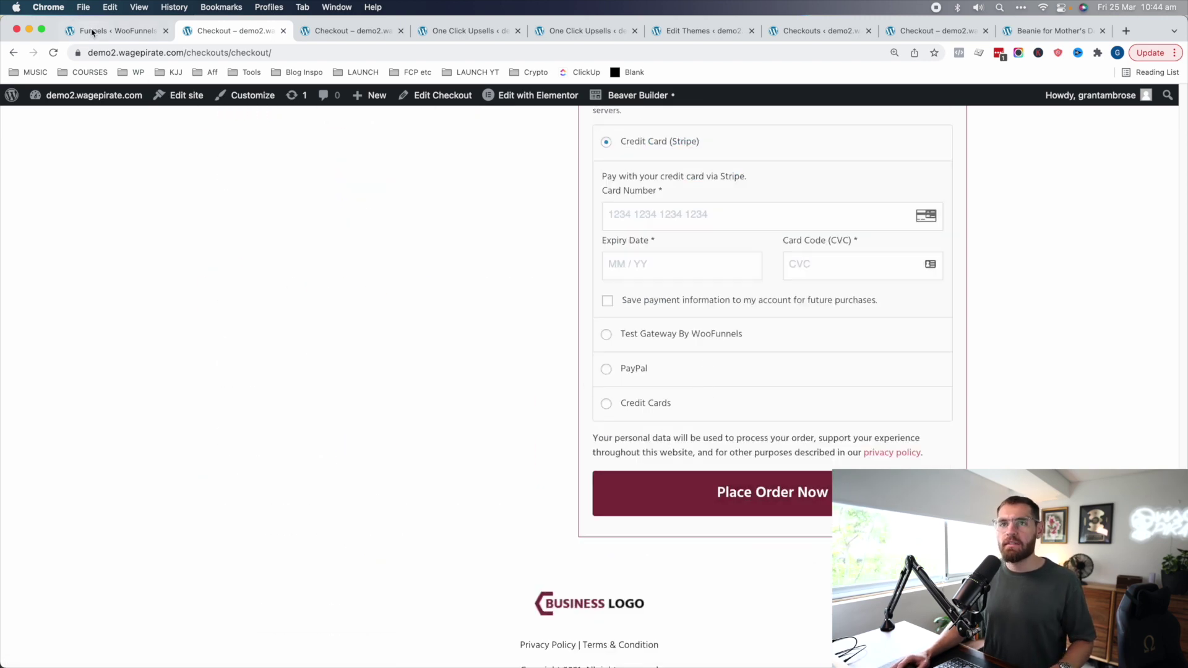
left_click(93, 31)
scroll(182, 433, "down", 2)
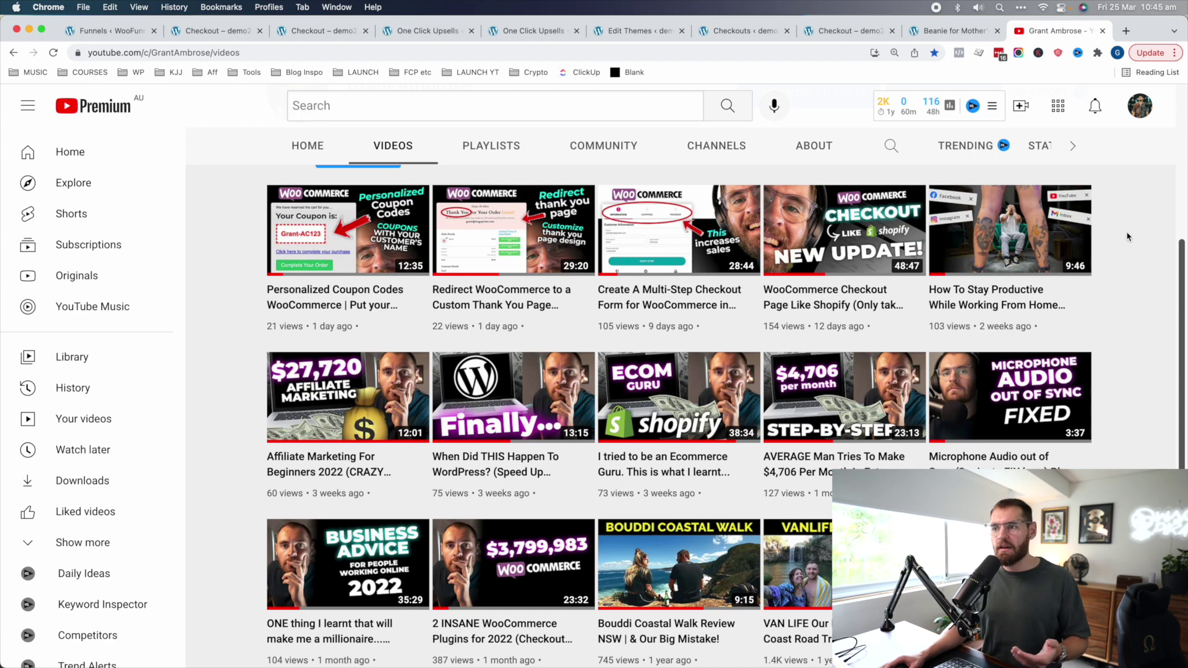
mouse_move(883, 239)
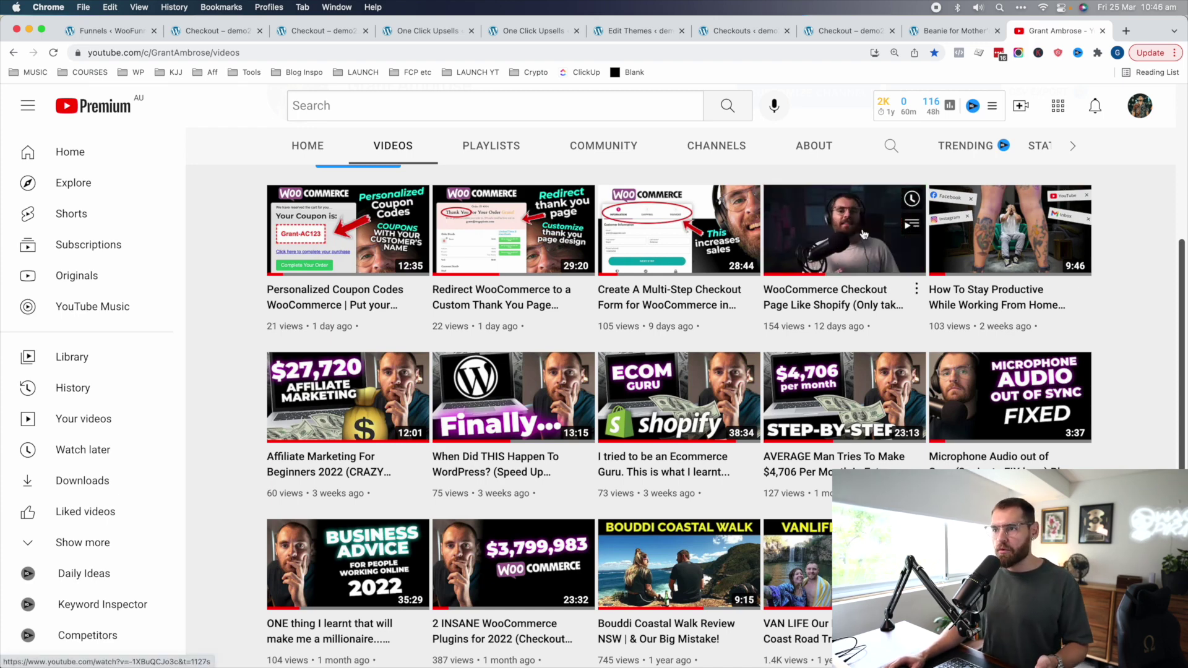
mouse_move(677, 242)
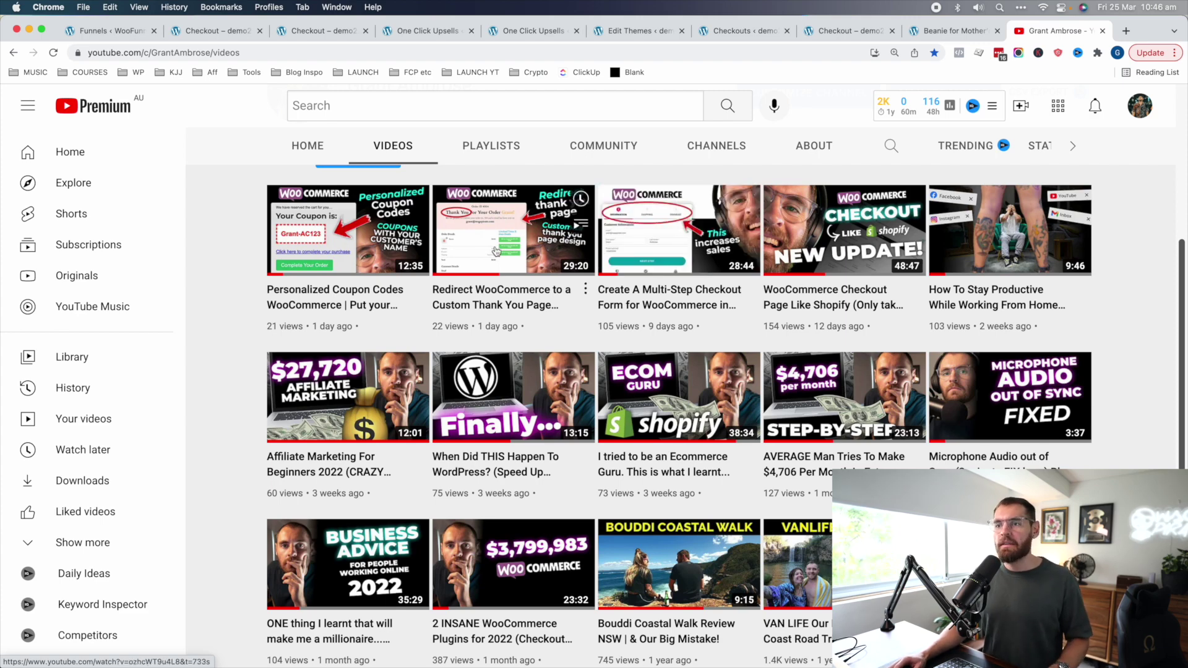
mouse_move(491, 242)
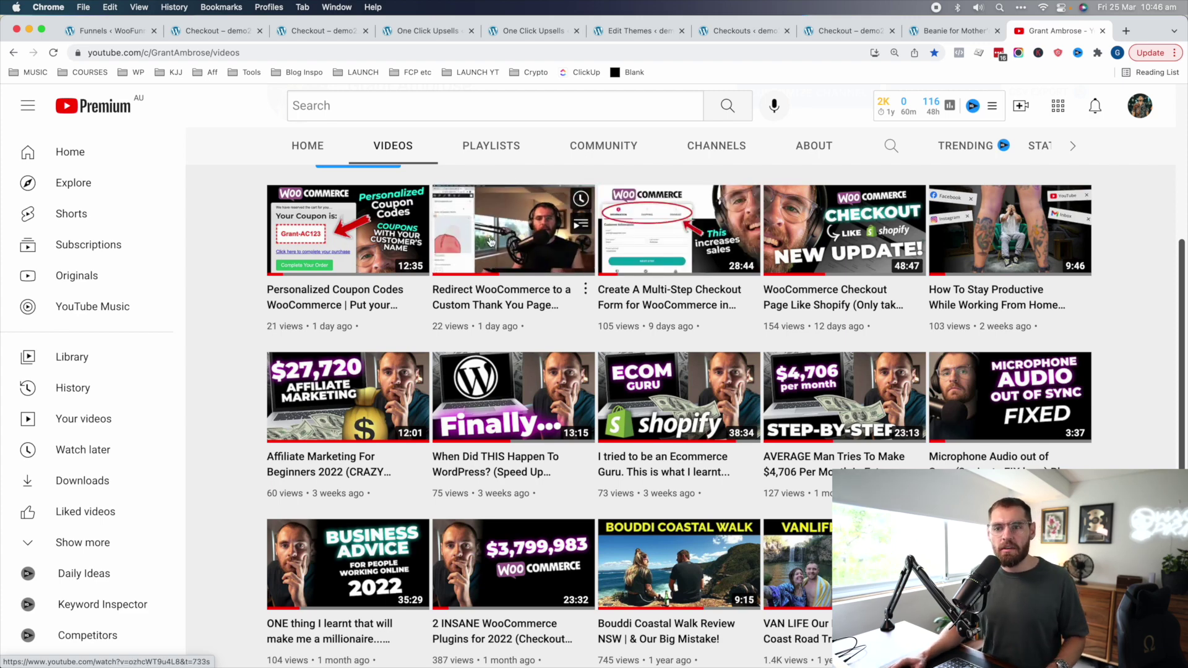
mouse_move(306, 242)
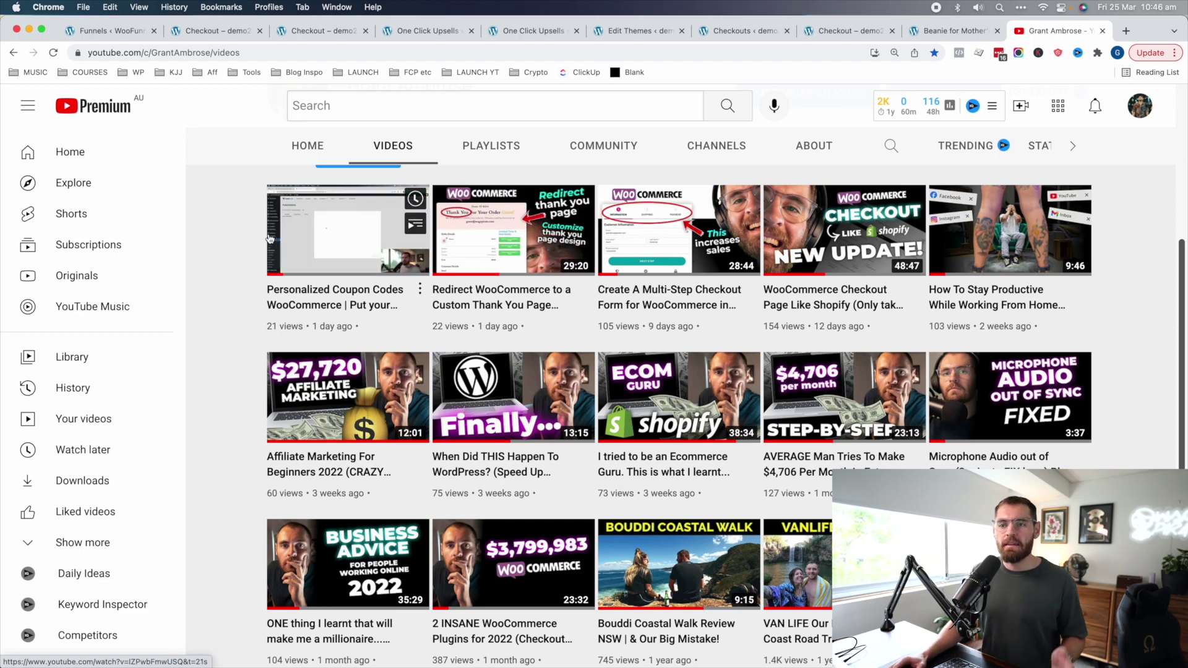